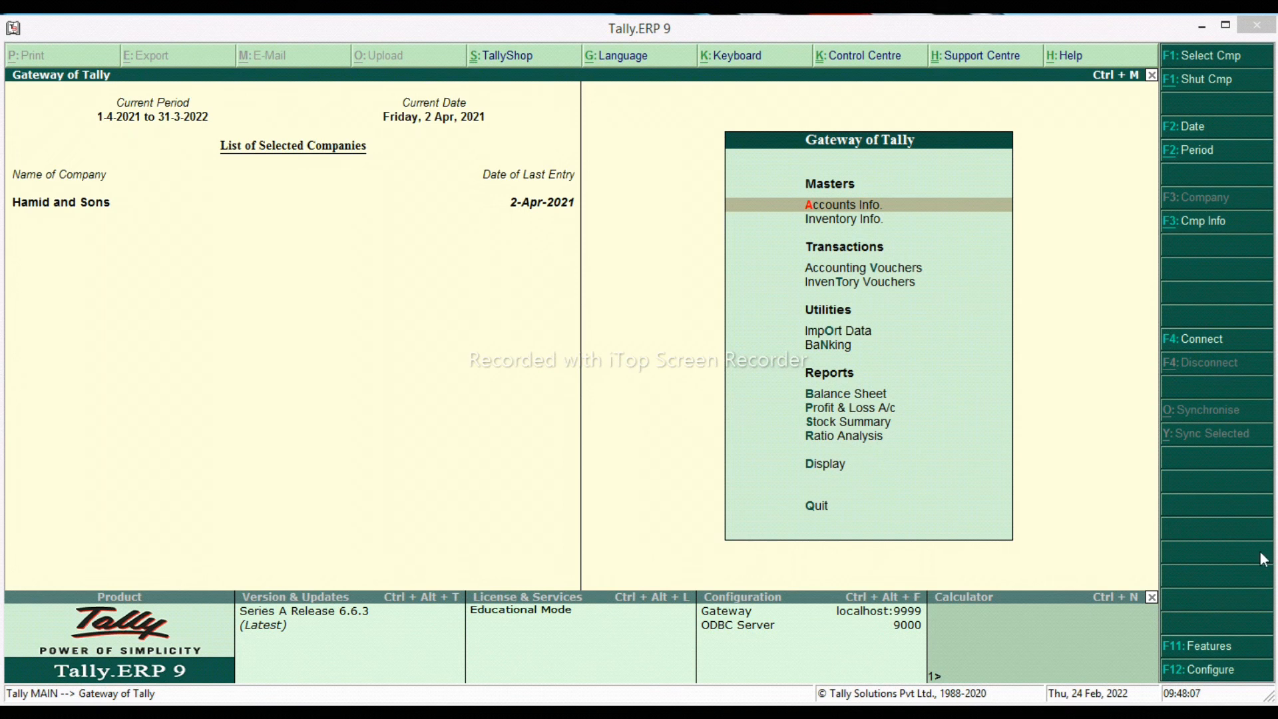
- Enable Maintain cost centres in the company's accounting features
{"action": "left_click", "coordinate": [1210, 650]}
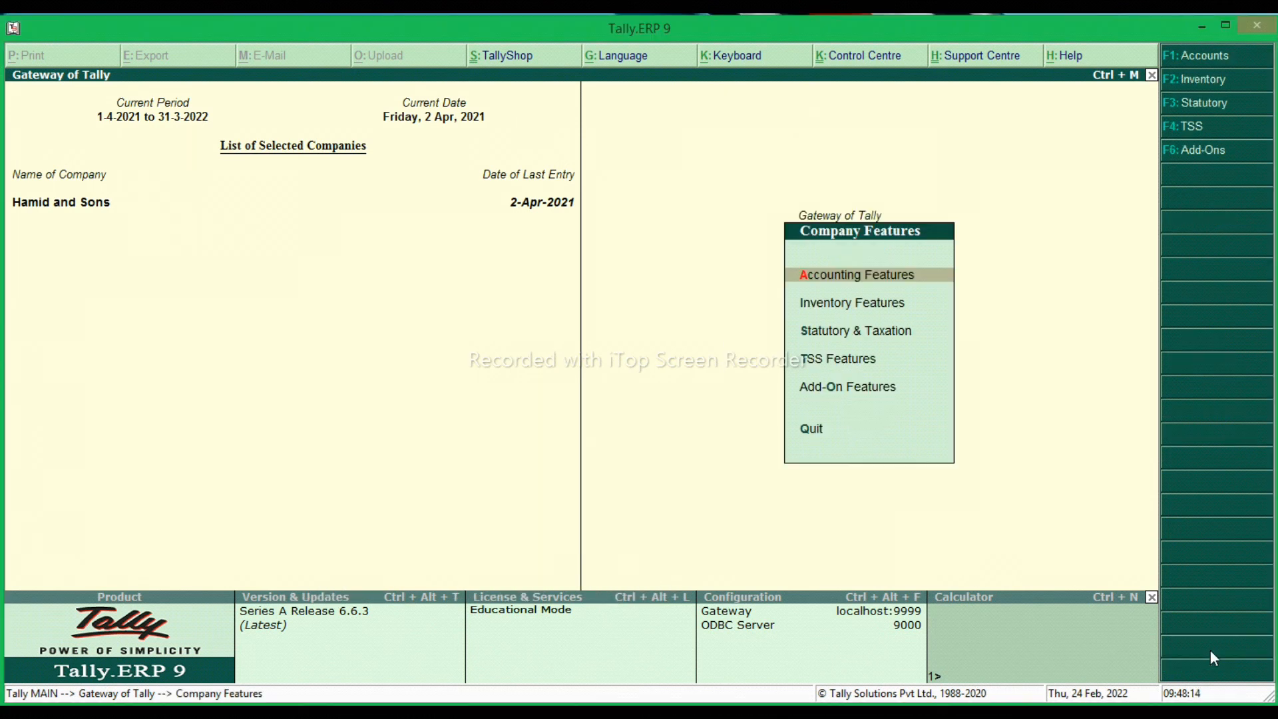
{"action": "key", "text": "Return"}
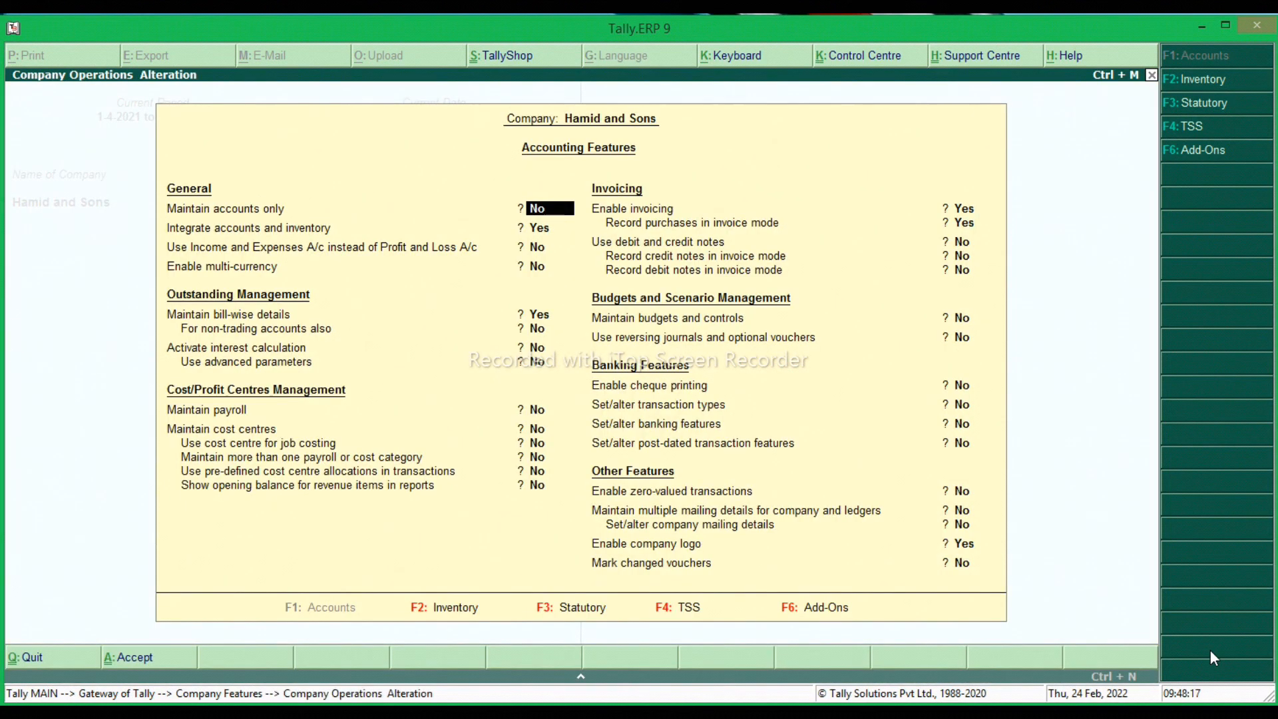
{"action": "key", "text": "Return"}
{"action": "key", "text": "Return"}
{"action": "key", "text": "Return"}
{"action": "key", "text": "Return"}
{"action": "key", "text": "Return"}
{"action": "key", "text": "Return"}
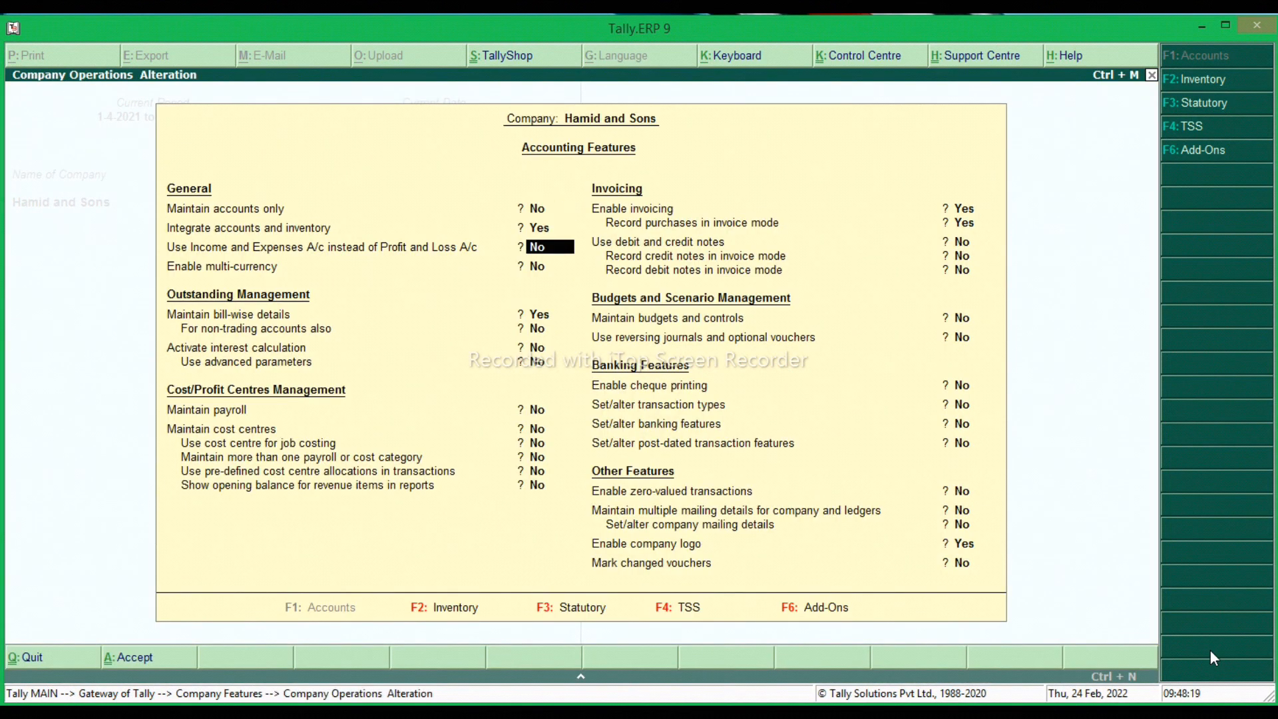
{"action": "key", "text": "Return"}
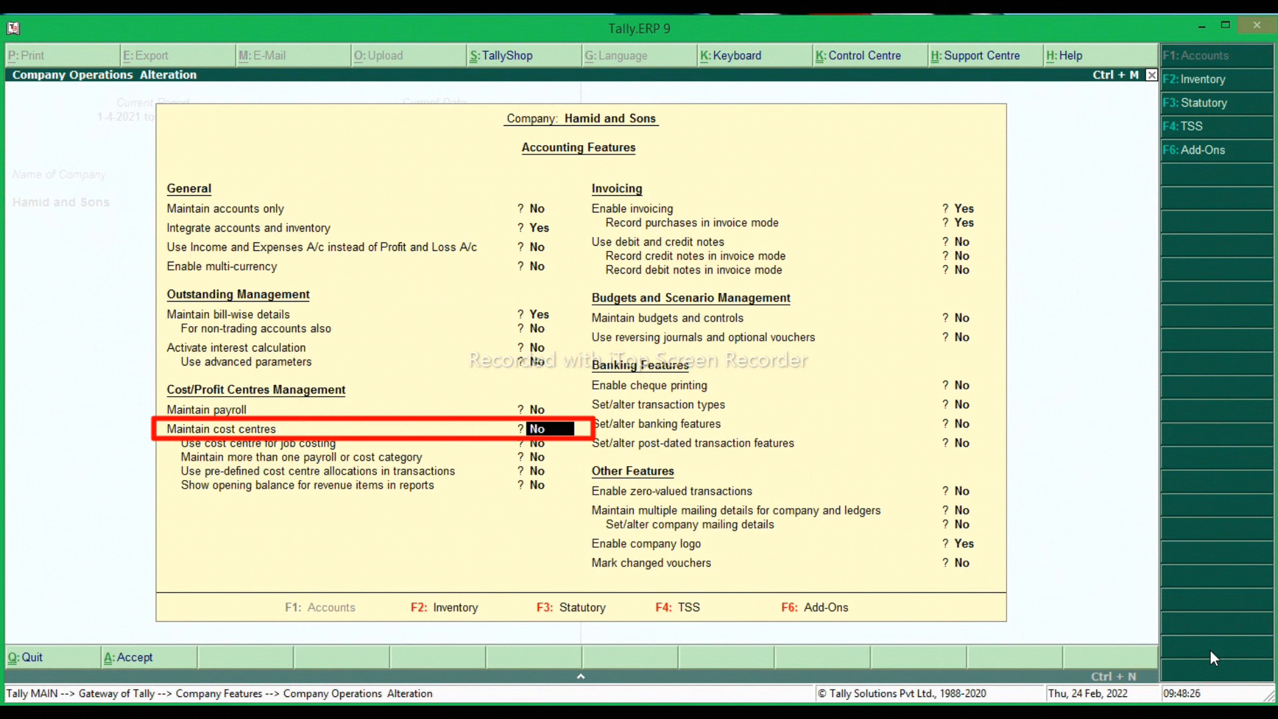
{"action": "type", "text": "y"}
{"action": "key", "text": "Return"}
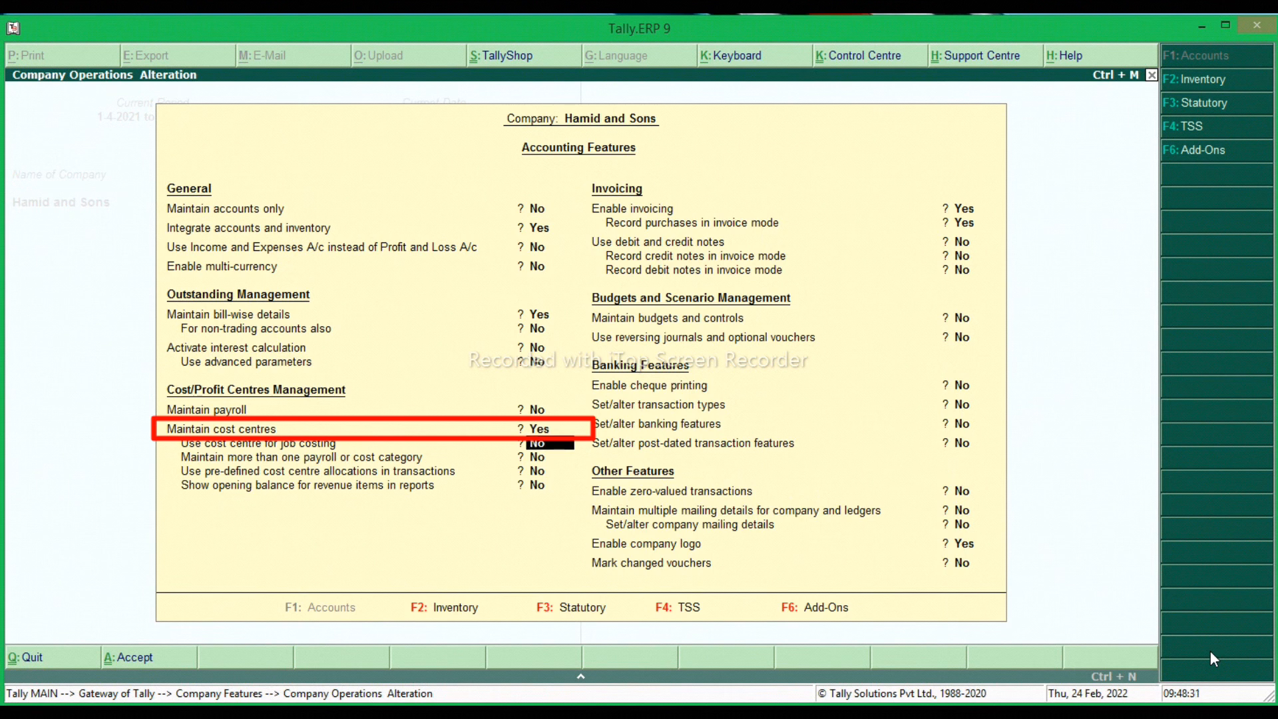
- Keep the remaining accounting features and the company logo path as they are, and save the feature settings
{"action": "key", "text": "Return"}
{"action": "key", "text": "Return"}
{"action": "key", "text": "Return"}
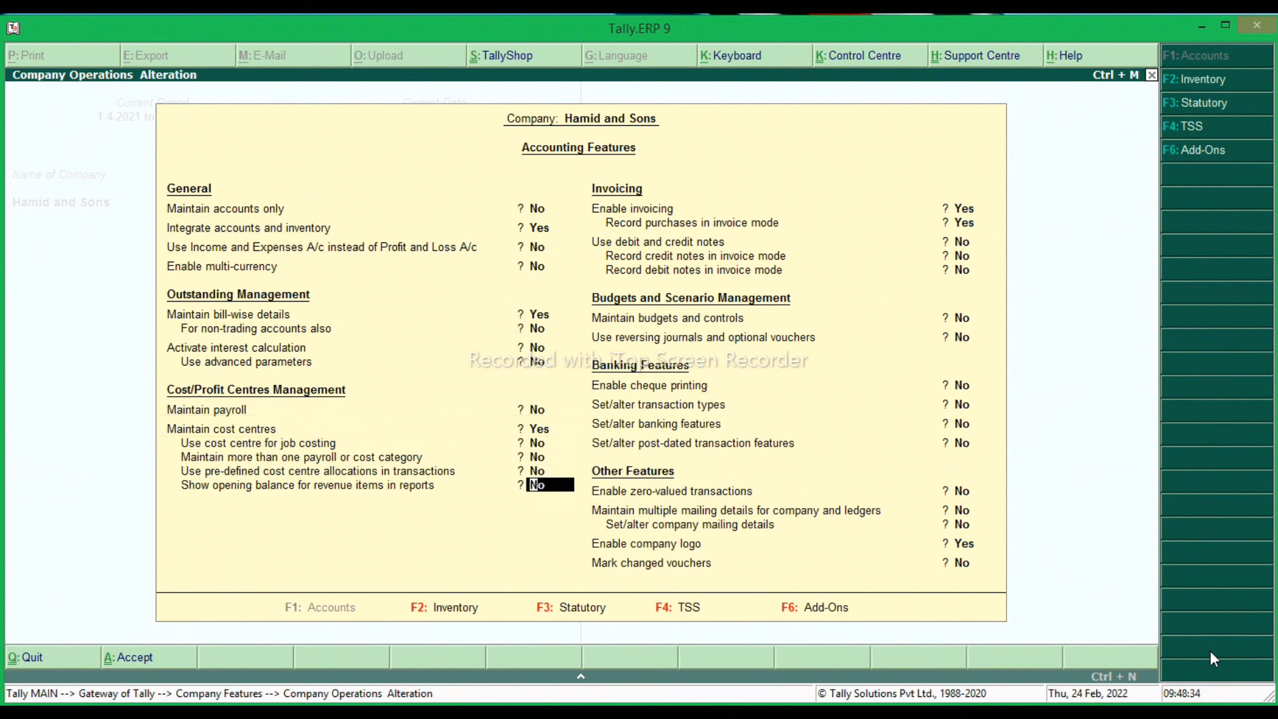
{"action": "key", "text": "Return"}
{"action": "key", "text": "Return"}
{"action": "key", "text": "Return"}
{"action": "key", "text": "Return"}
{"action": "key", "text": "Return"}
{"action": "key", "text": "Return"}
{"action": "key", "text": "Return"}
{"action": "key", "text": "Return"}
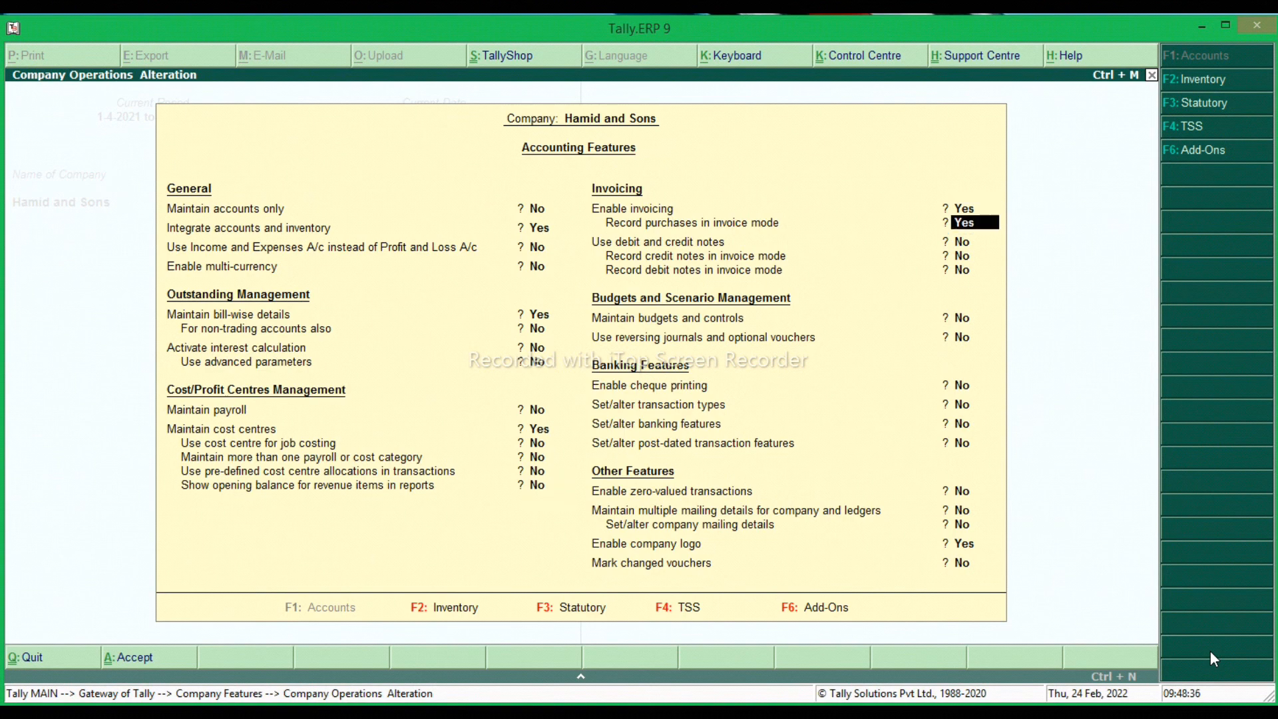
{"action": "key", "text": "Return"}
{"action": "key", "text": "Return"}
{"action": "key", "text": "Return"}
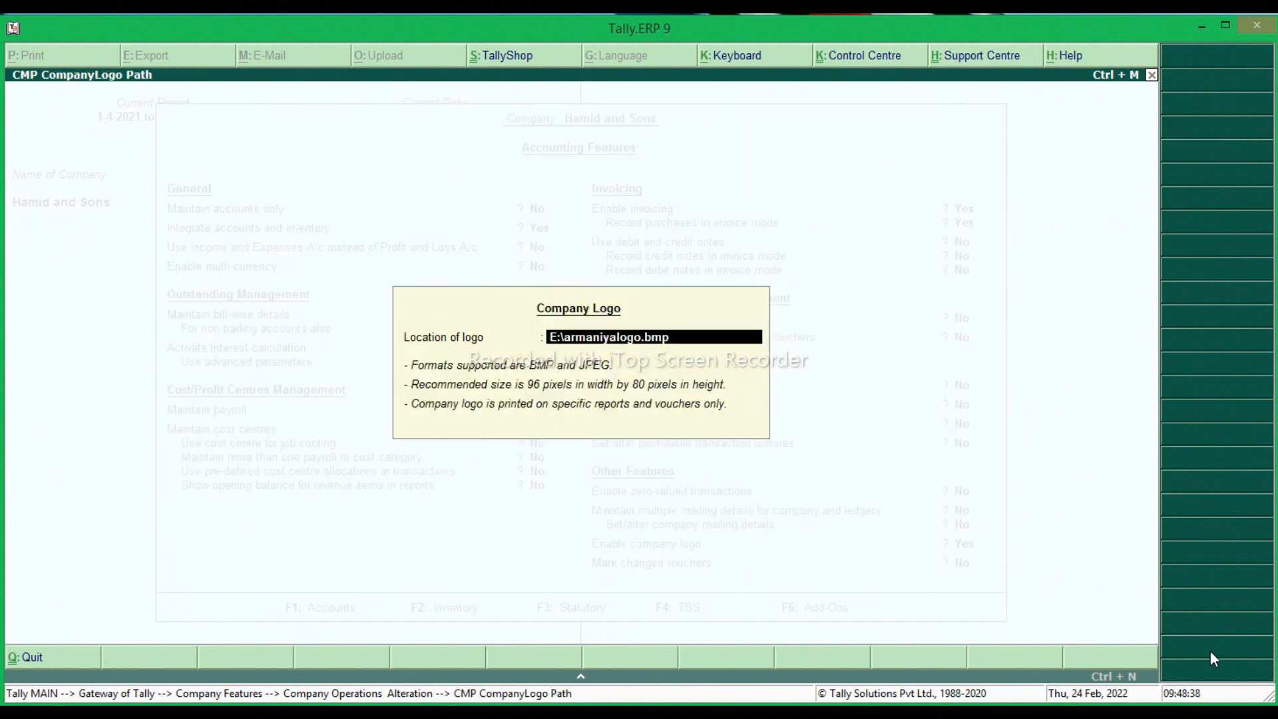
{"action": "key", "text": "Return"}
{"action": "key", "text": "Return"}
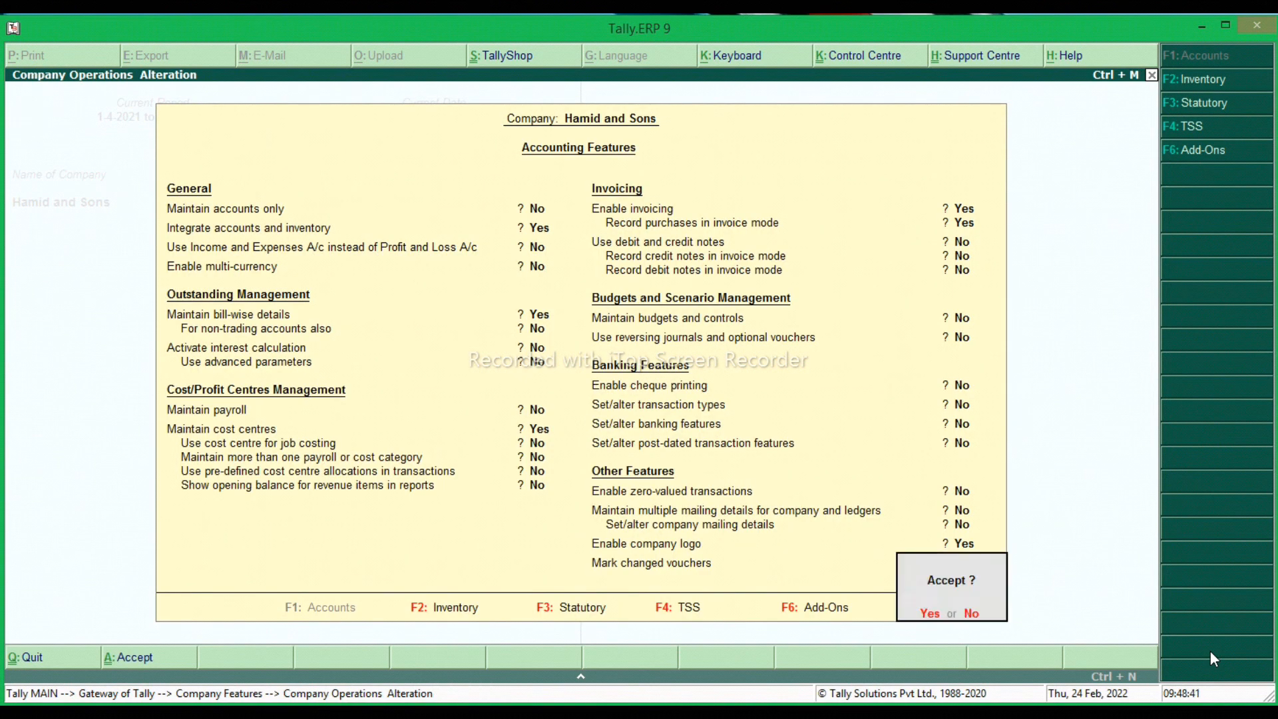
{"action": "key", "text": "Return"}
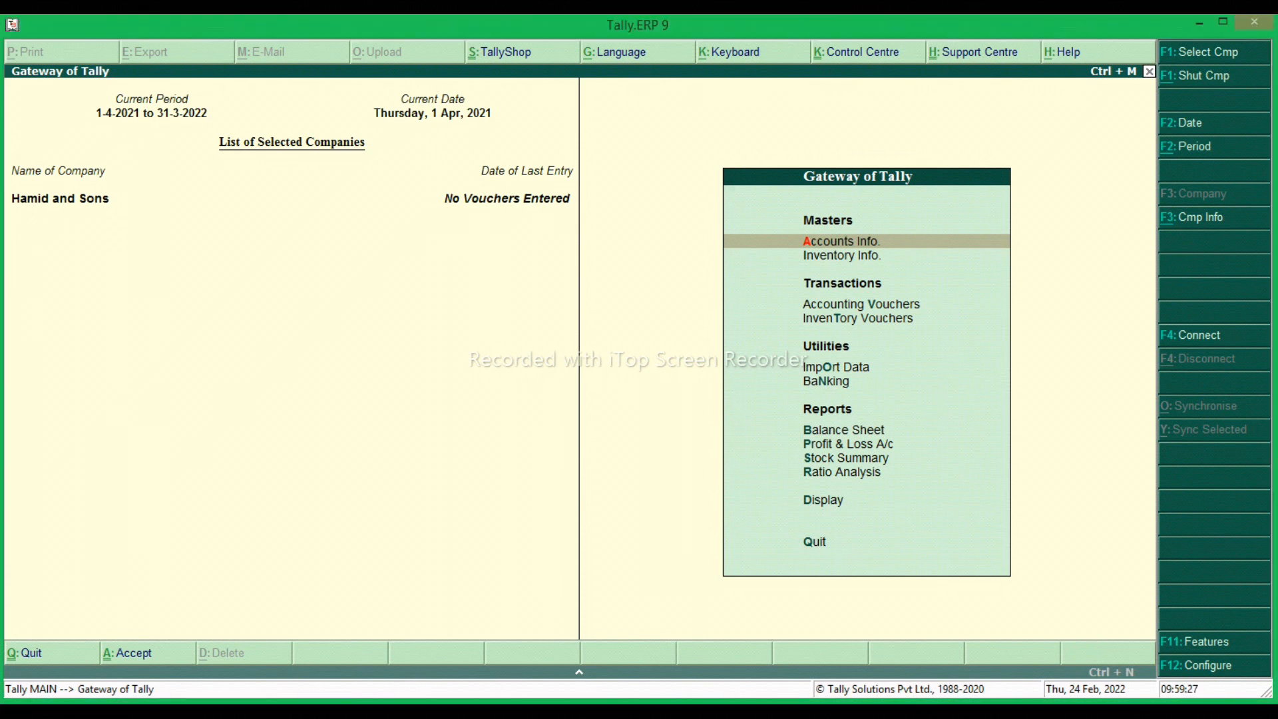
- Create a single cost centre under Primary, entering the first person's name, and save it
{"action": "key", "text": "Return"}
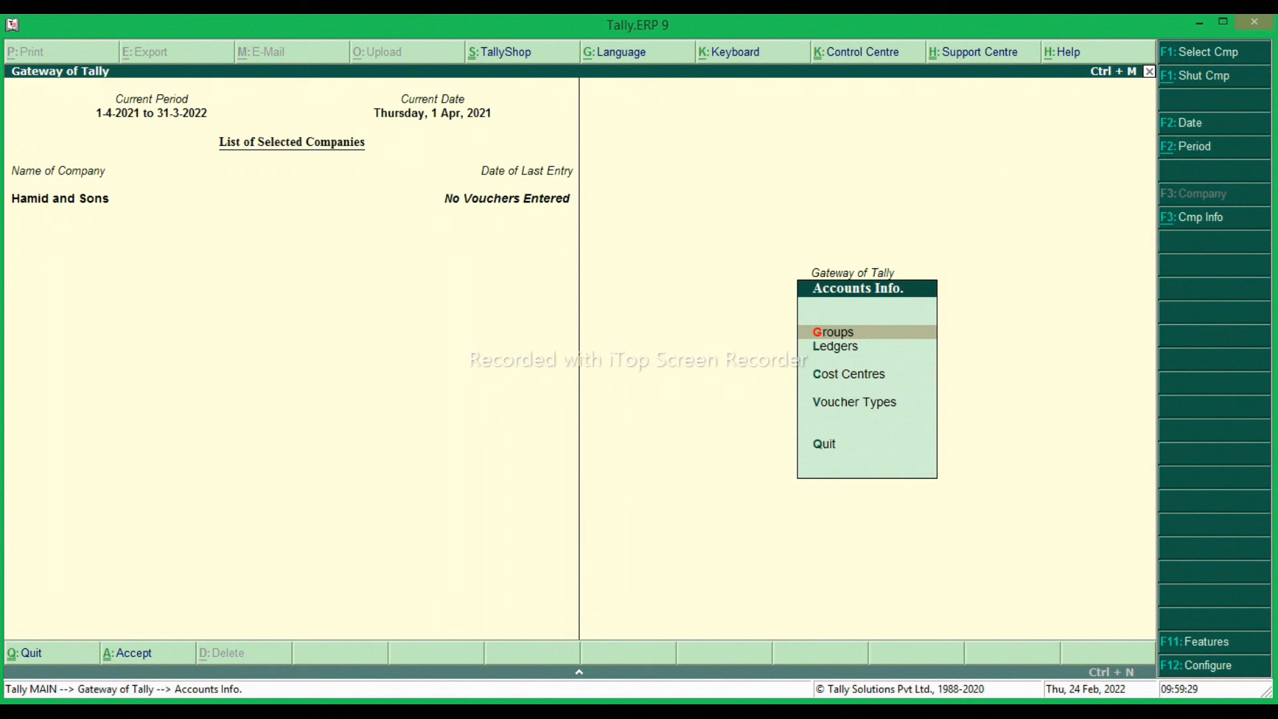
{"action": "key", "text": "Down"}
{"action": "key", "text": "Down"}
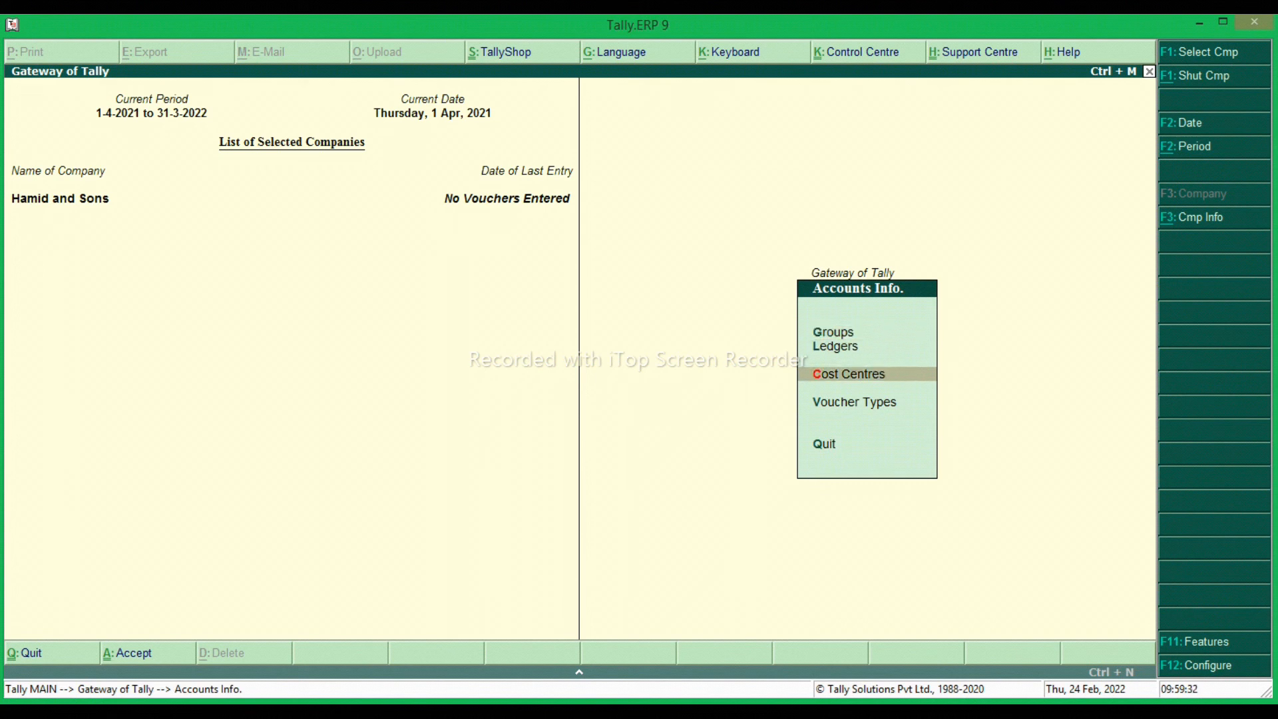
{"action": "key", "text": "Return"}
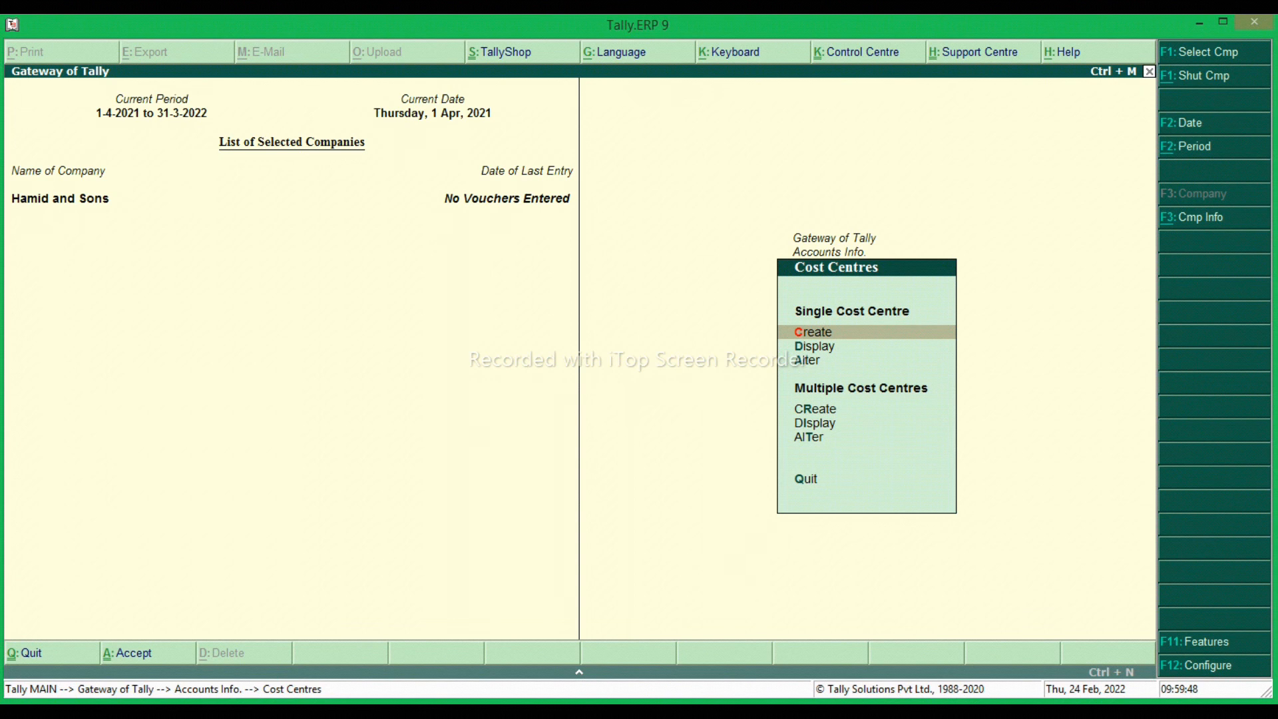
{"action": "key", "text": "Return"}
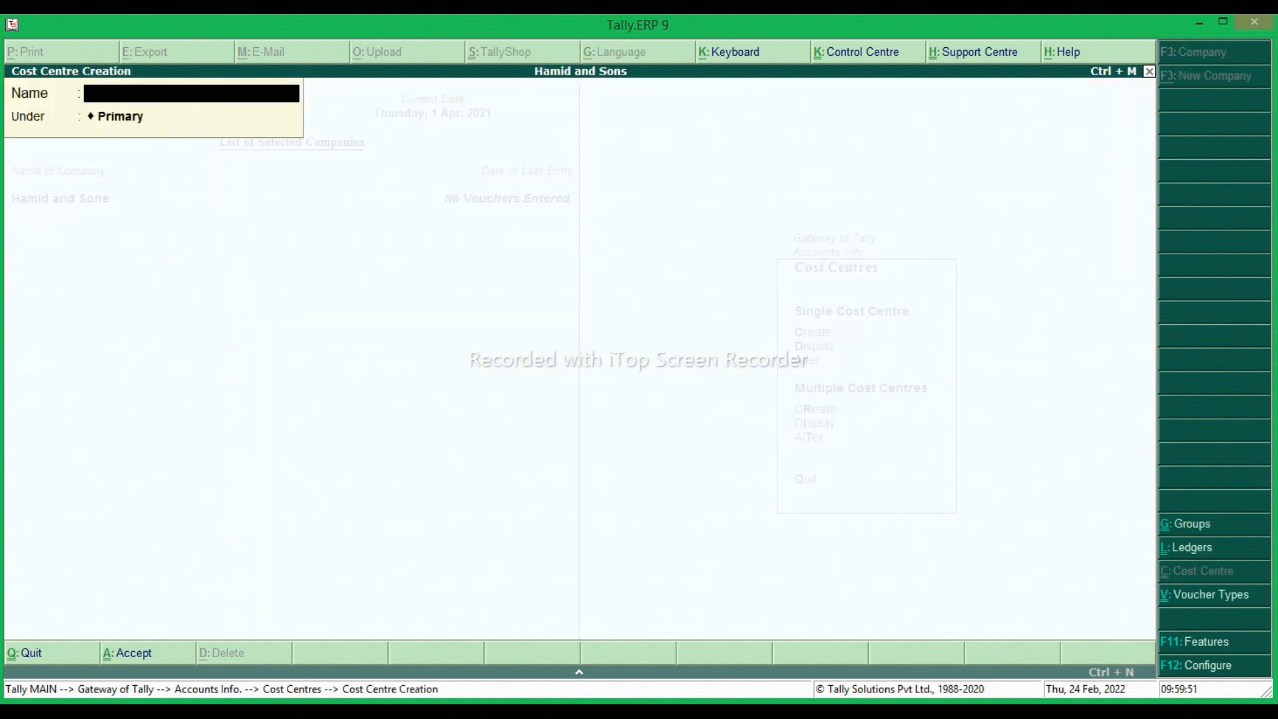
{"action": "type", "text": "Hamid"}
{"action": "key", "text": "Return"}
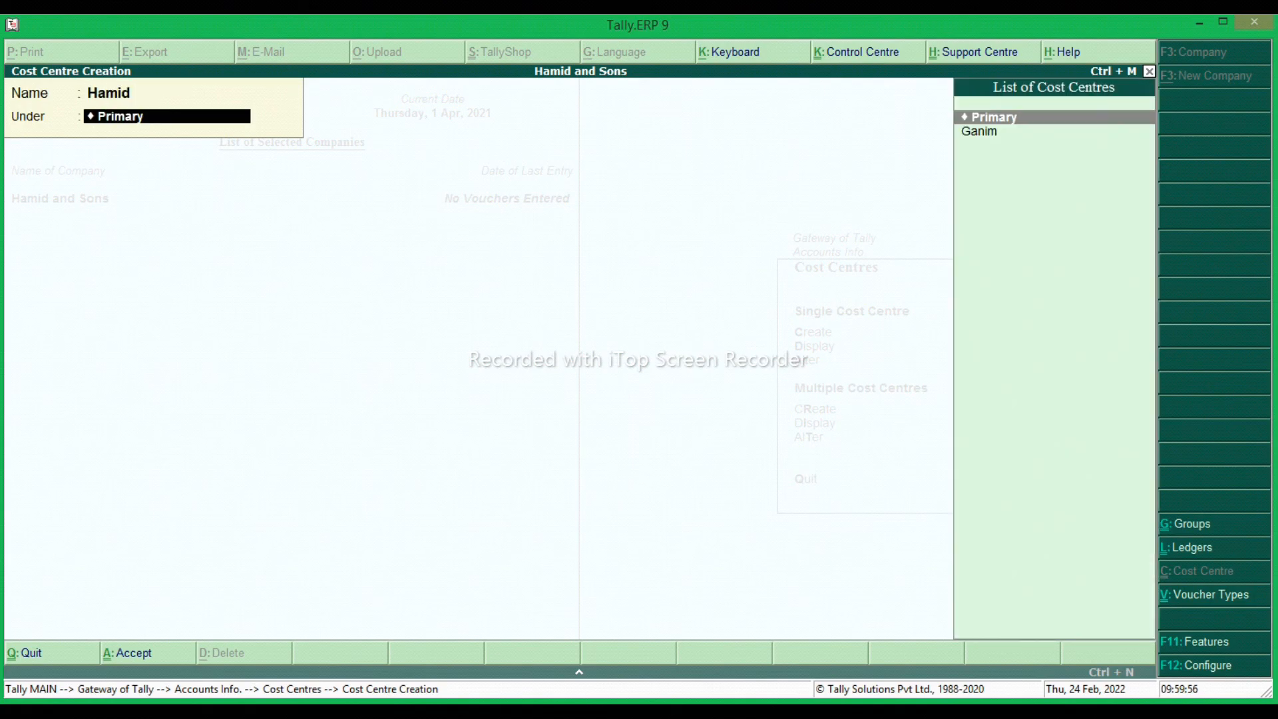
{"action": "key", "text": "Return"}
{"action": "key", "text": "Return"}
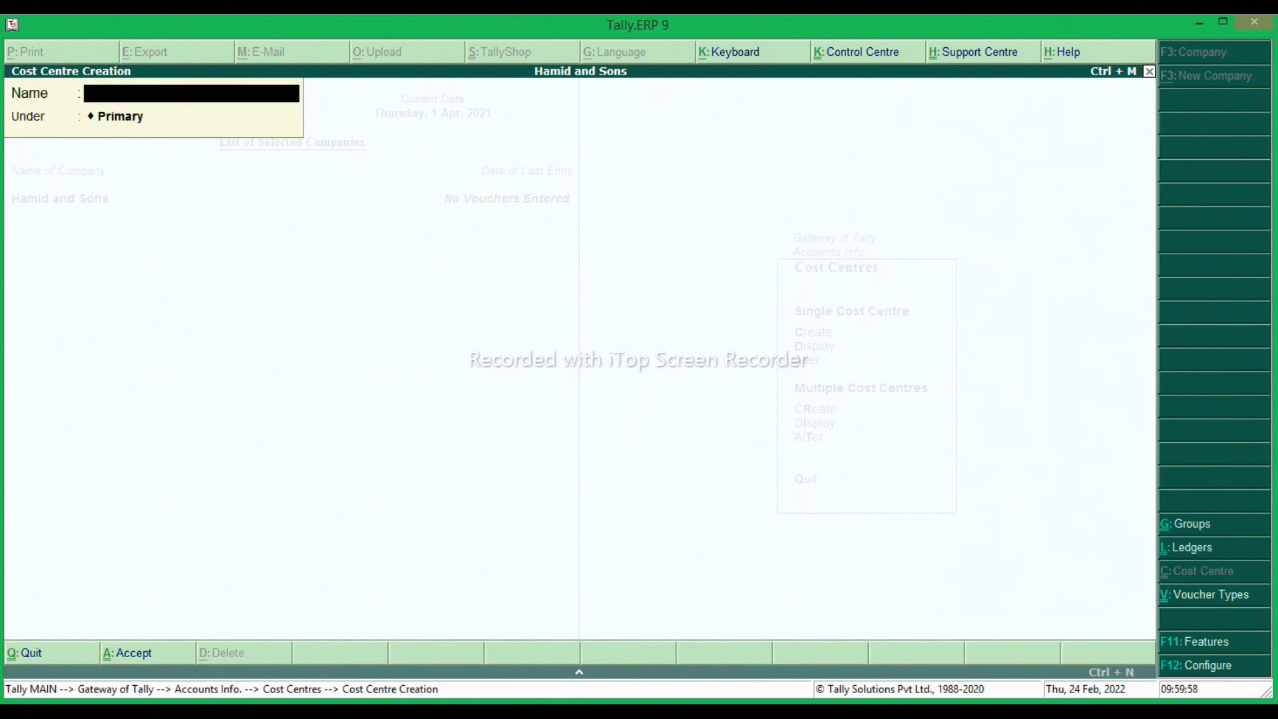
- Create another cost centre under Primary with the second person's name, and return to the Gateway of Tally
{"action": "type", "text": "Ramesh"}
{"action": "key", "text": "Return"}
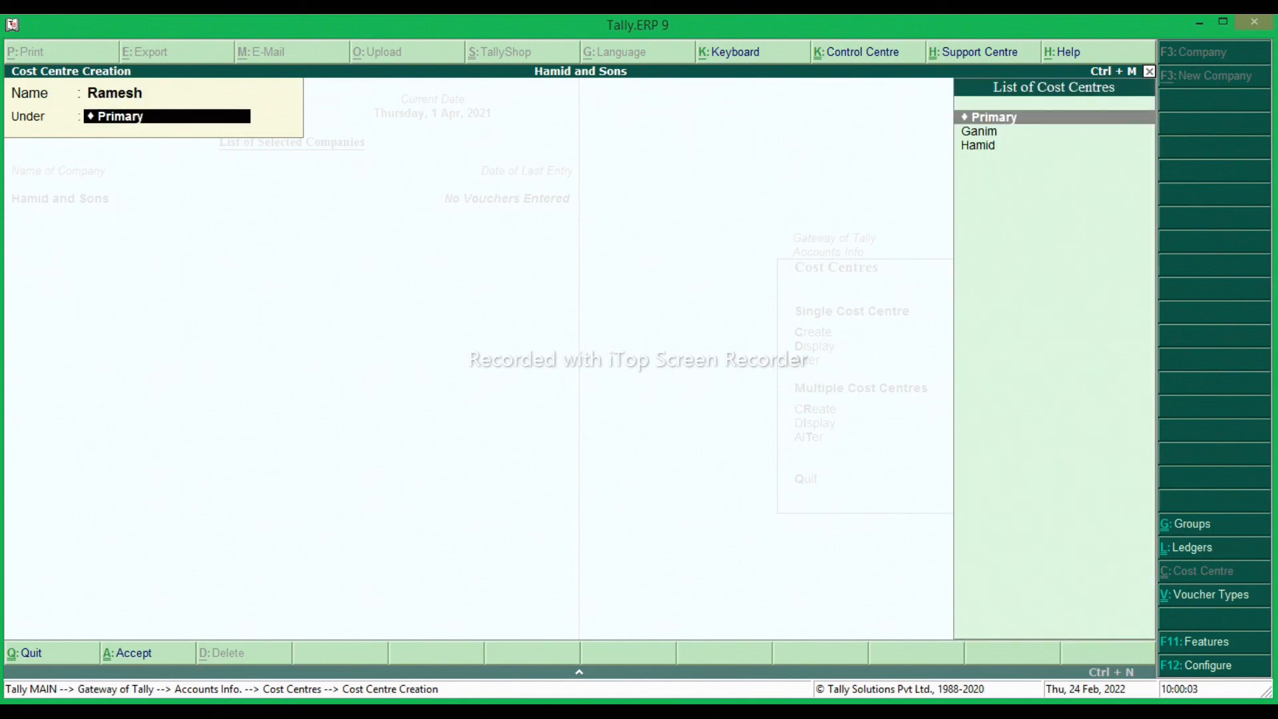
{"action": "key", "text": "Return"}
{"action": "key", "text": "Return"}
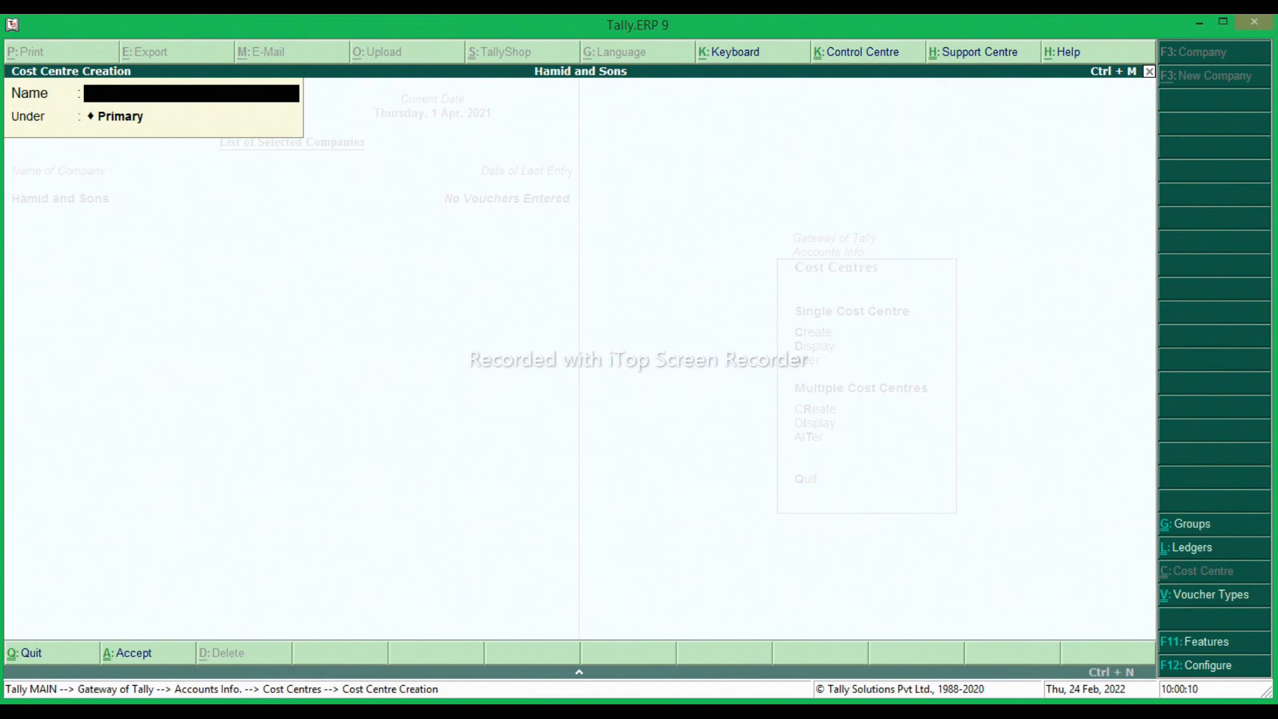
{"action": "key", "text": "Escape"}
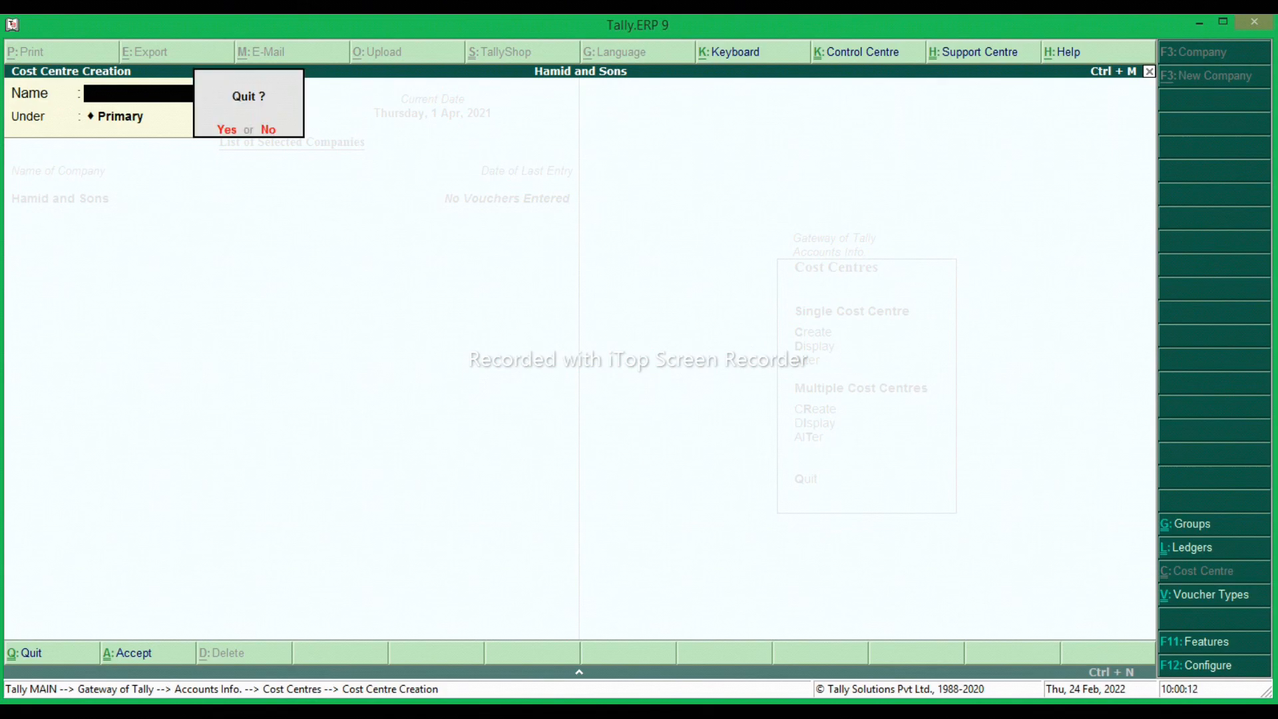
{"action": "key", "text": "y"}
{"action": "key", "text": "Escape"}
{"action": "key", "text": "Escape"}
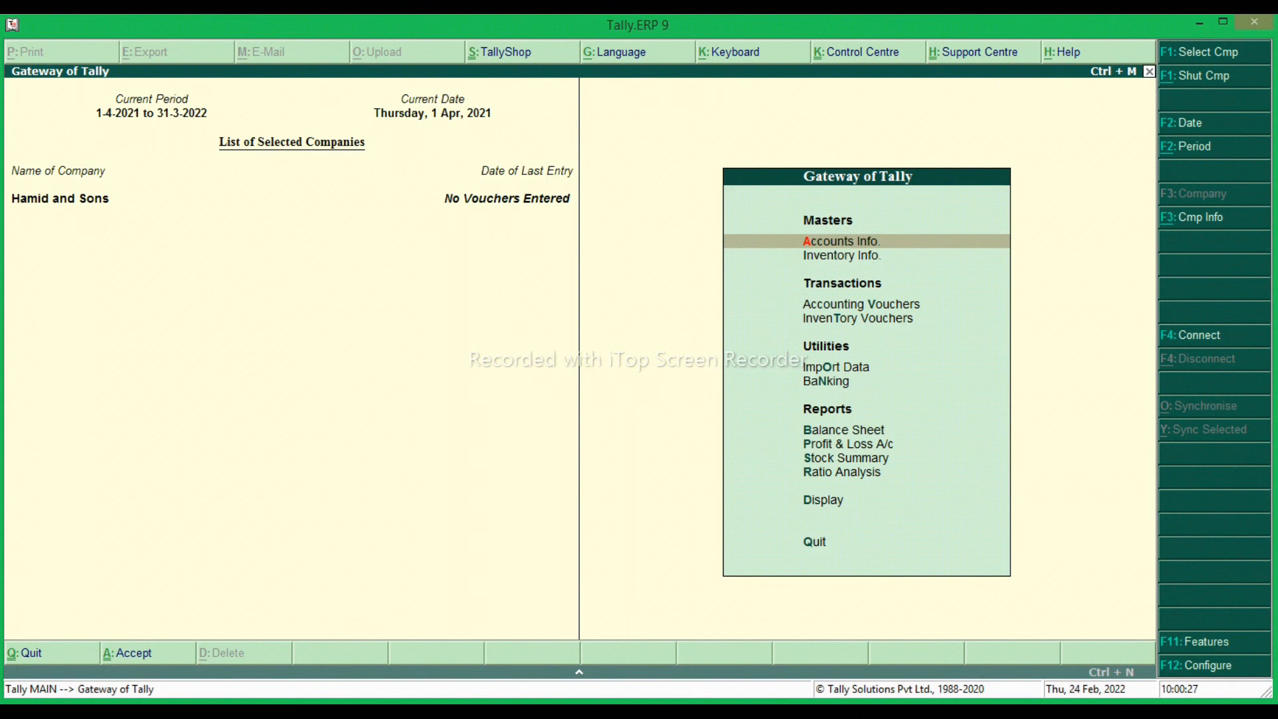
- Start a new single ledger named Salary A/c and place it under Indirect Expenses
{"action": "key", "text": "Return"}
{"action": "key", "text": "Down"}
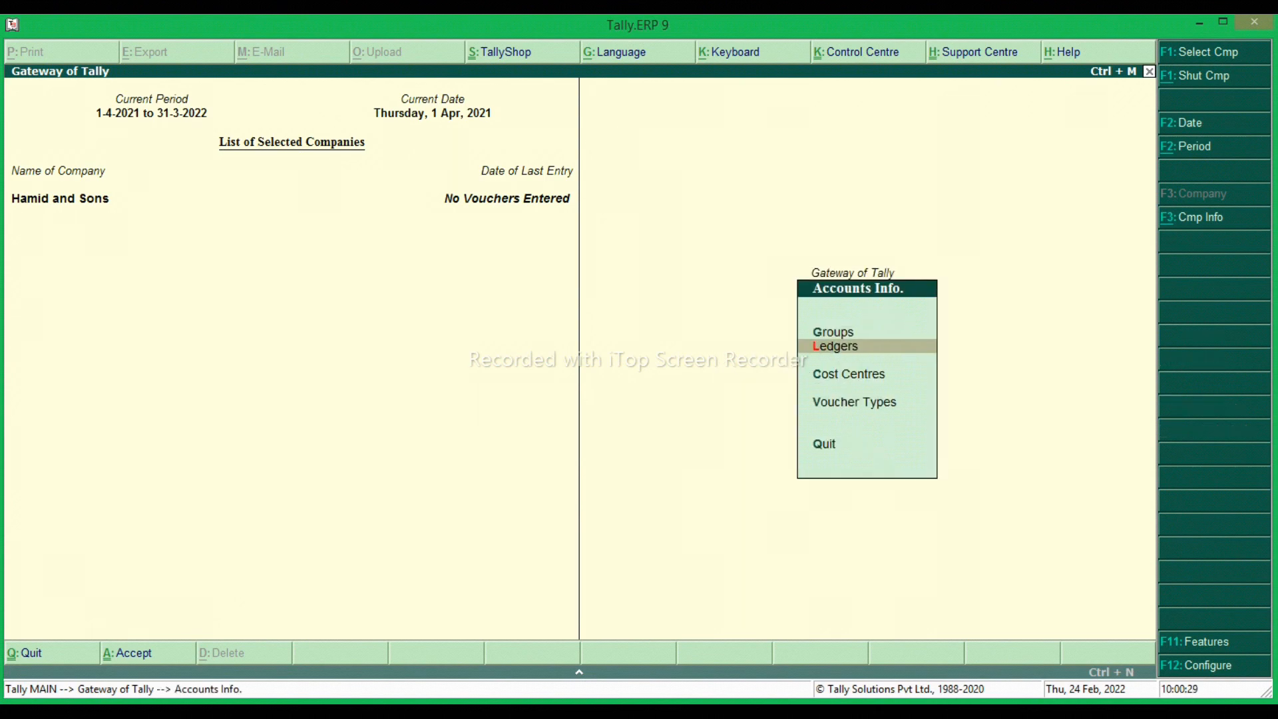
{"action": "key", "text": "Return"}
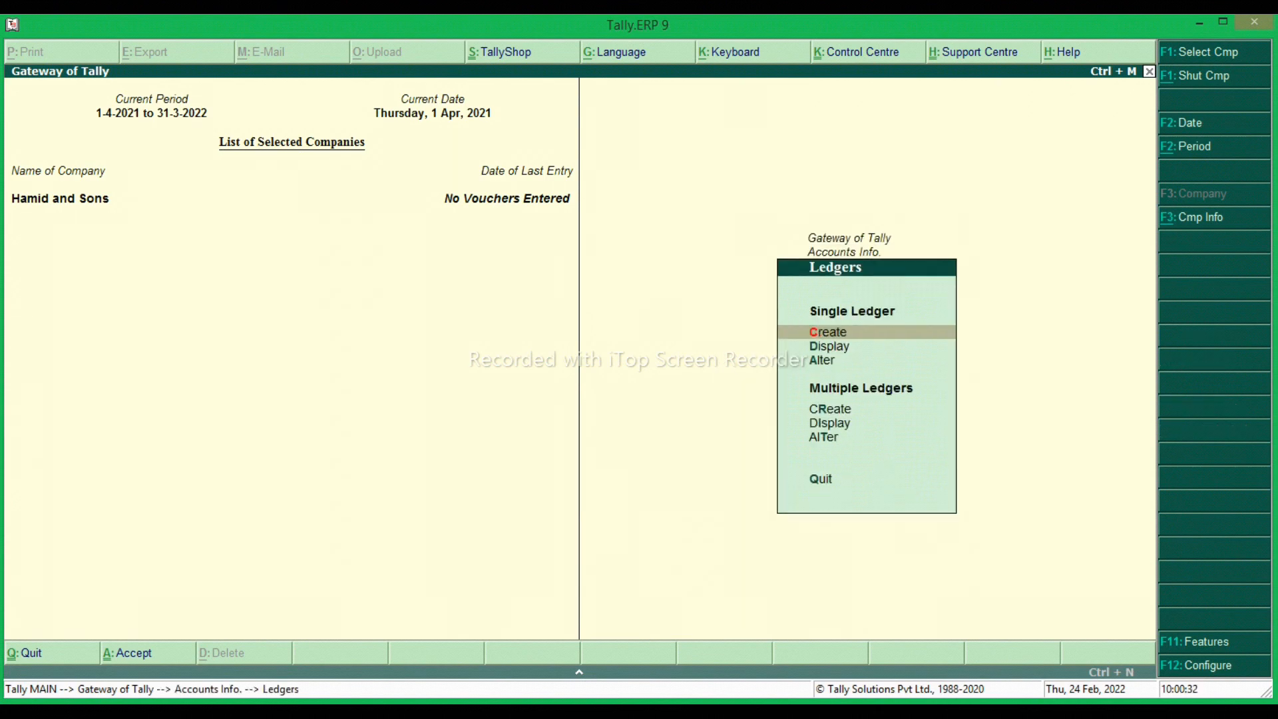
{"action": "key", "text": "Return"}
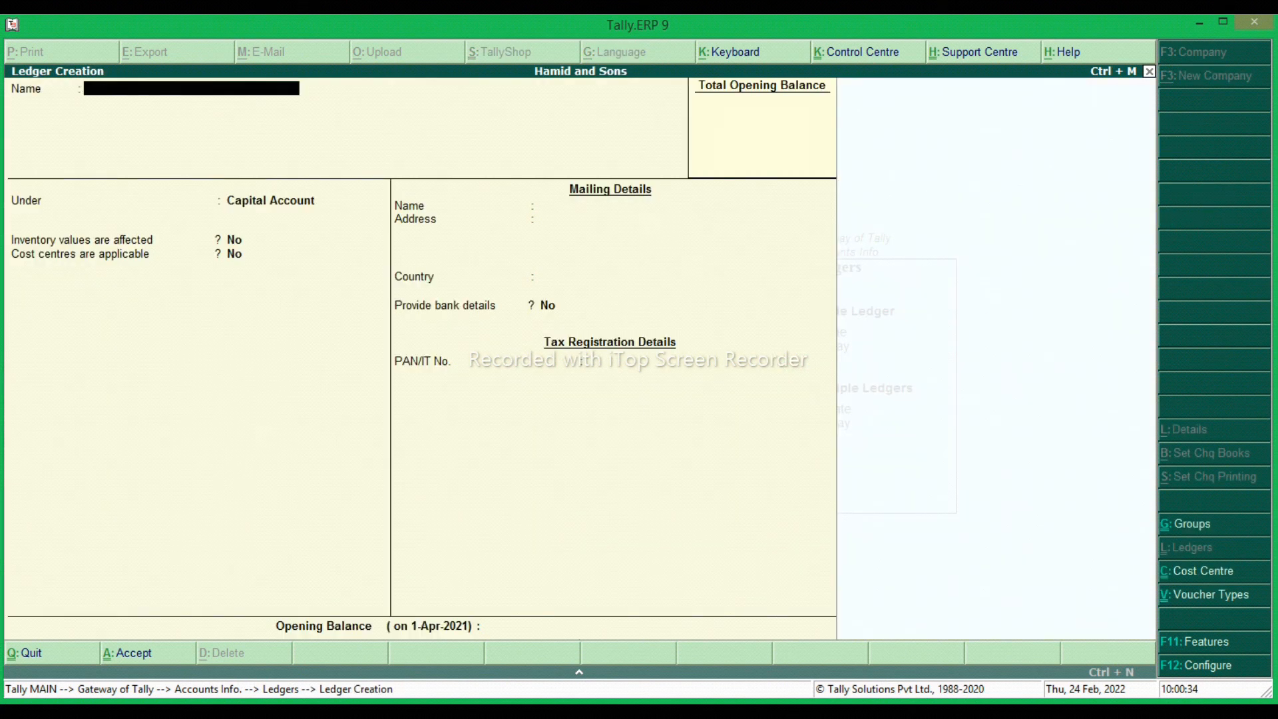
{"action": "type", "text": "Salary a/c"}
{"action": "key", "text": "Return"}
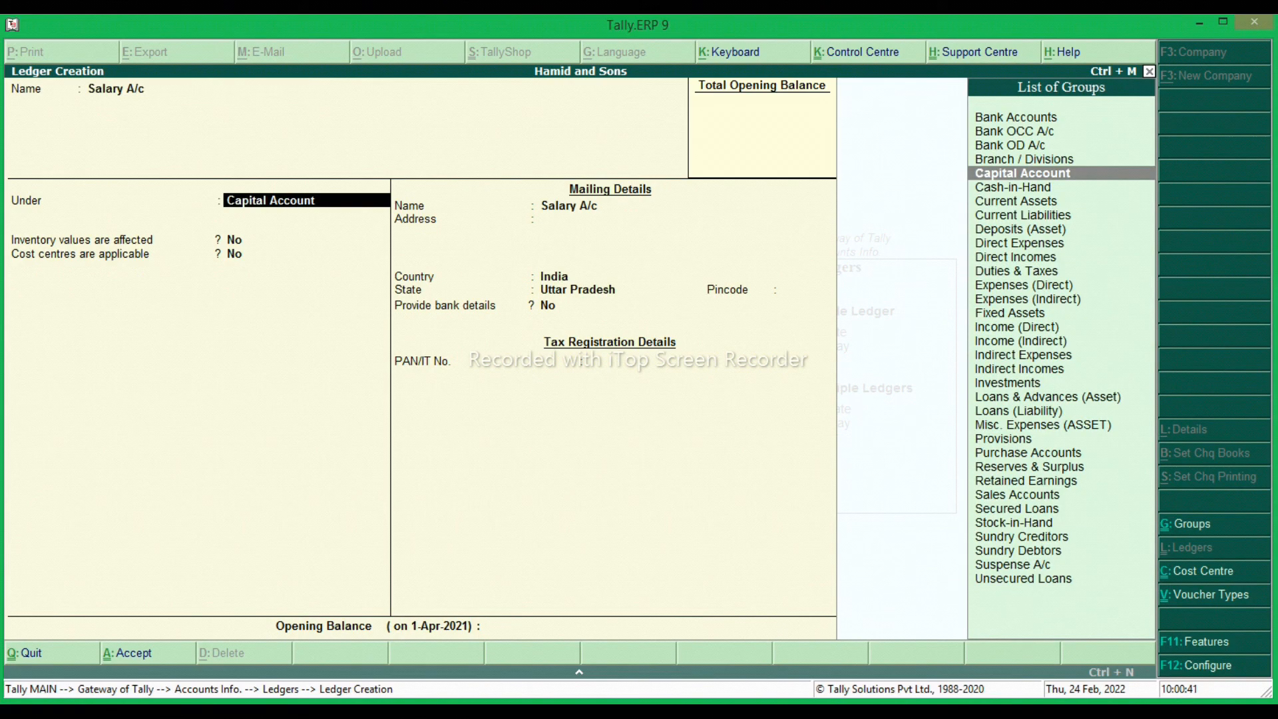
{"action": "type", "text": "In"}
{"action": "key", "text": "Down"}
{"action": "key", "text": "Down"}
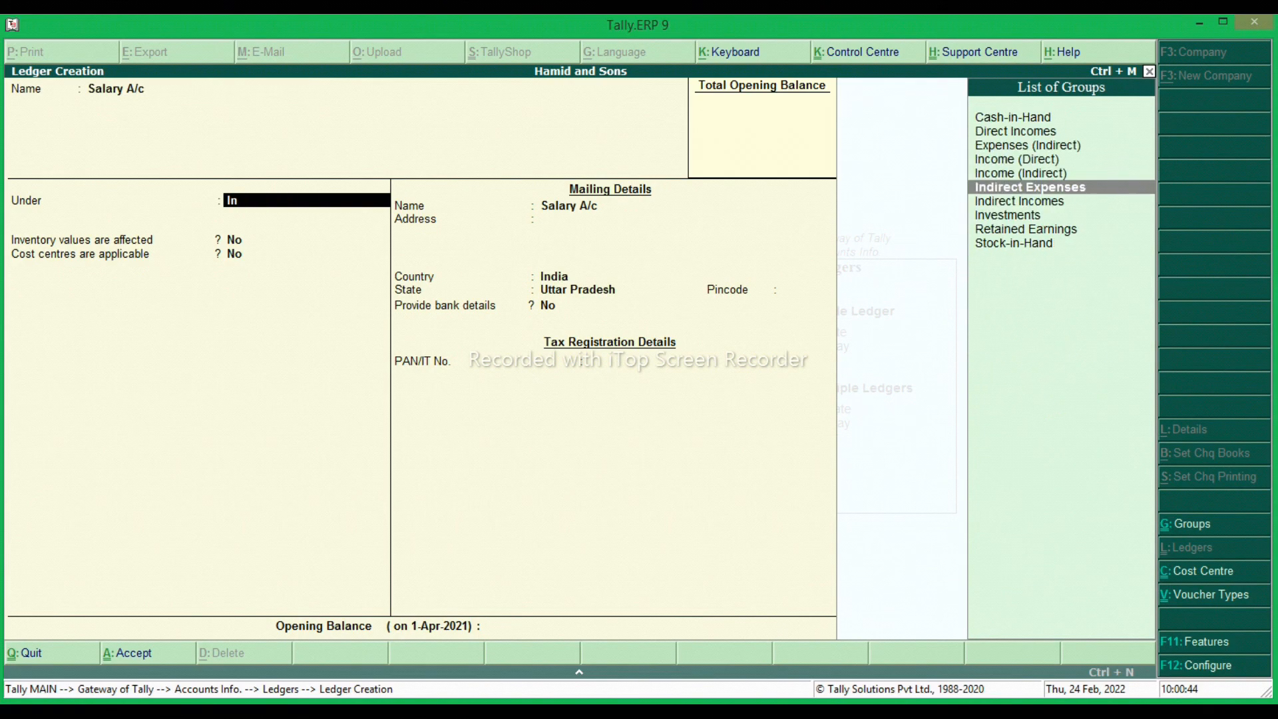
{"action": "key", "text": "Return"}
- Set the Salary A/c ledger type to Not Applicable, keep cost centres applicable, save the ledger and return to the Gateway of Tally
{"action": "key", "text": "Return"}
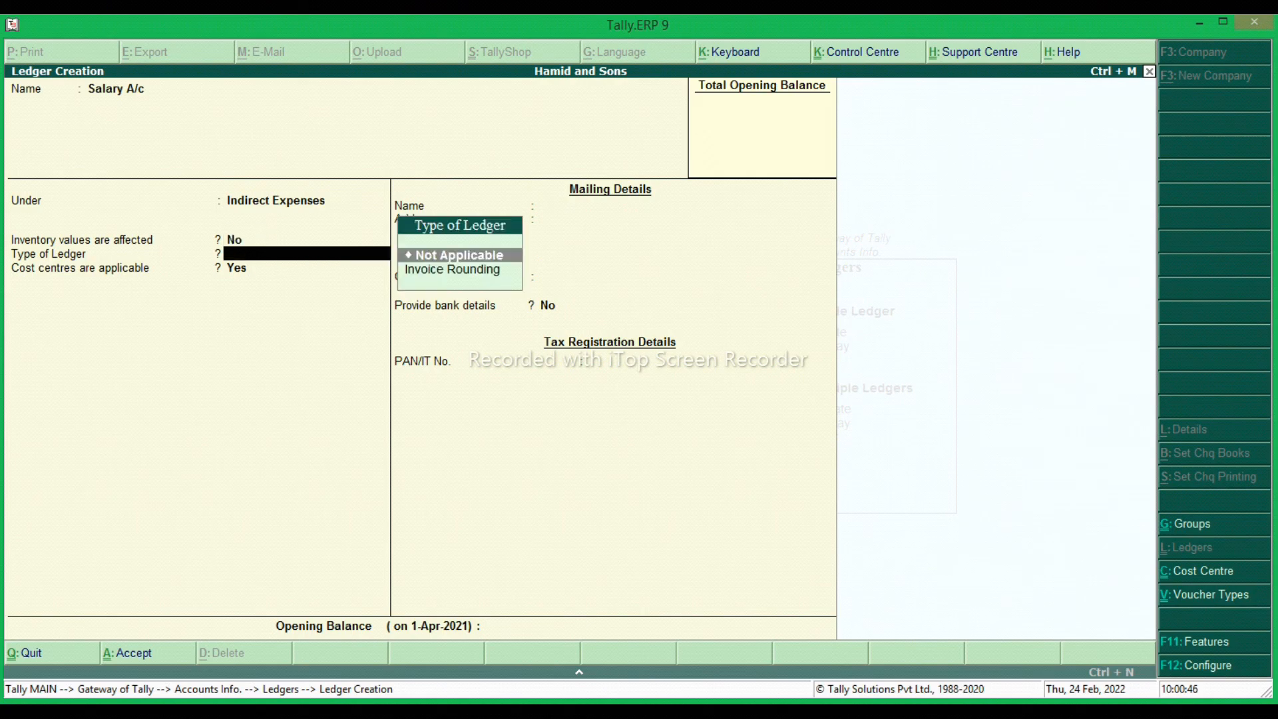
{"action": "key", "text": "Return"}
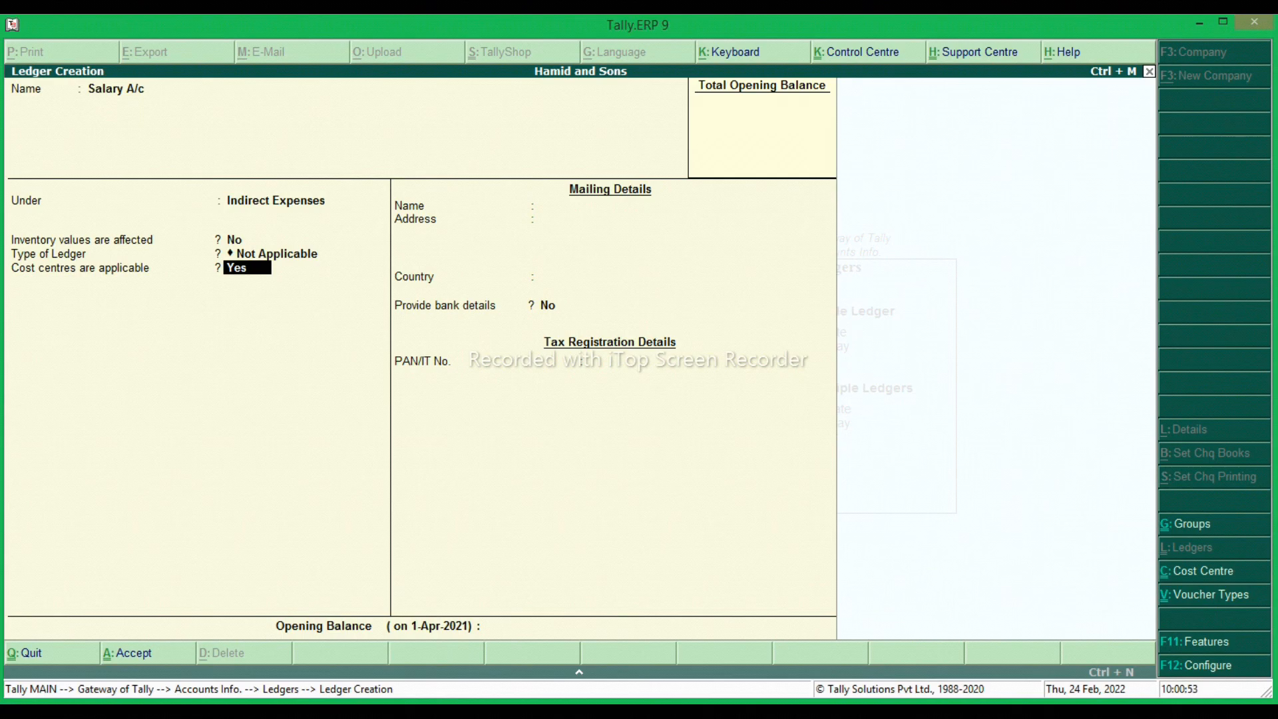
{"action": "key", "text": "Return"}
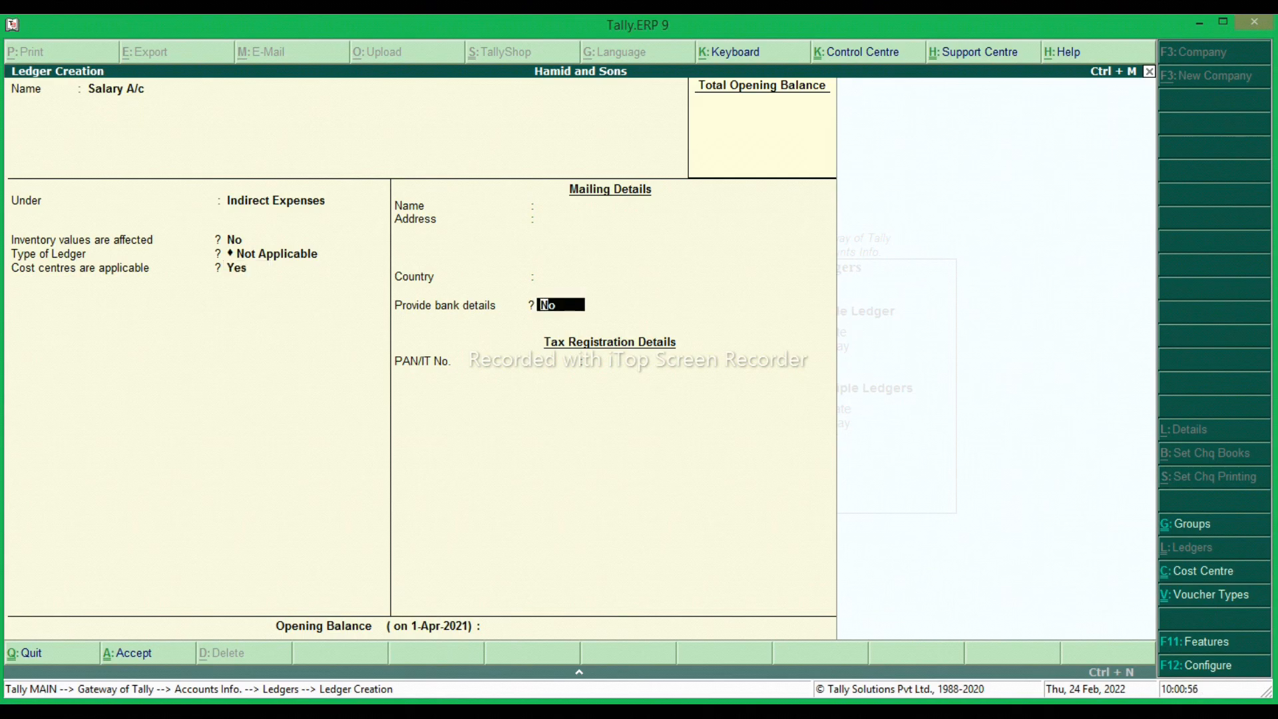
{"action": "key", "text": "Return"}
{"action": "key", "text": "Return"}
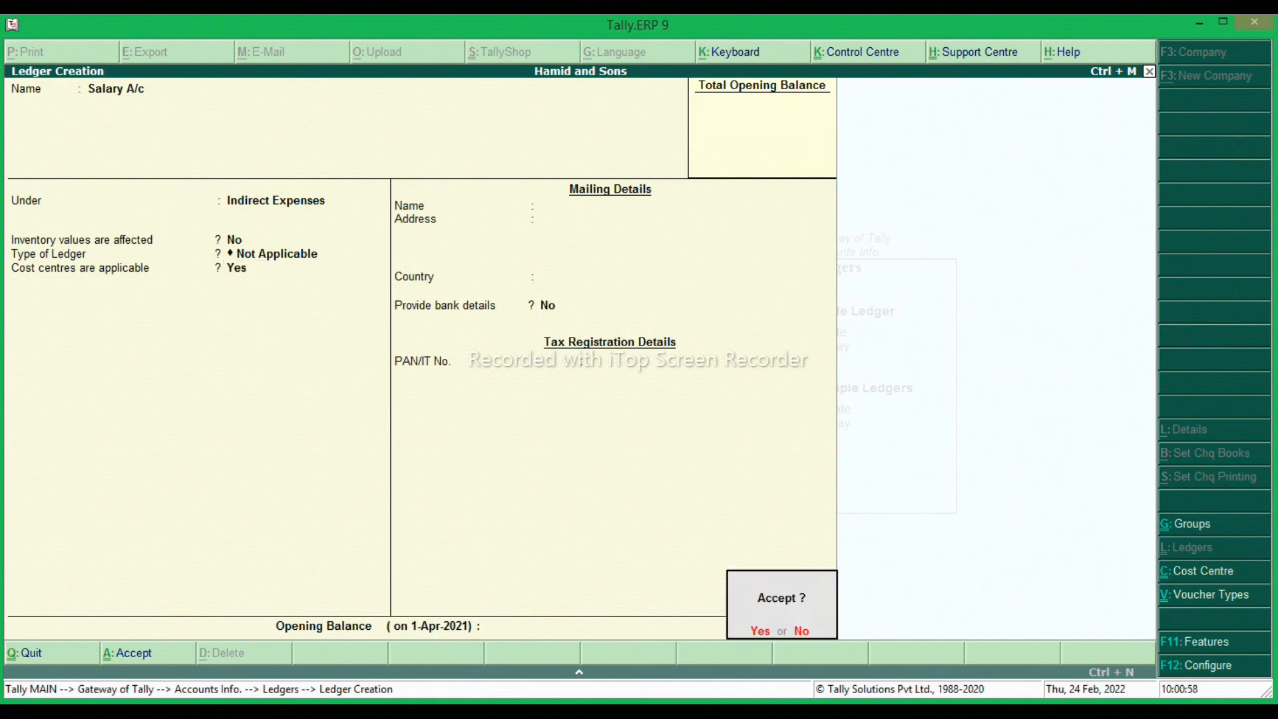
{"action": "key", "text": "Return"}
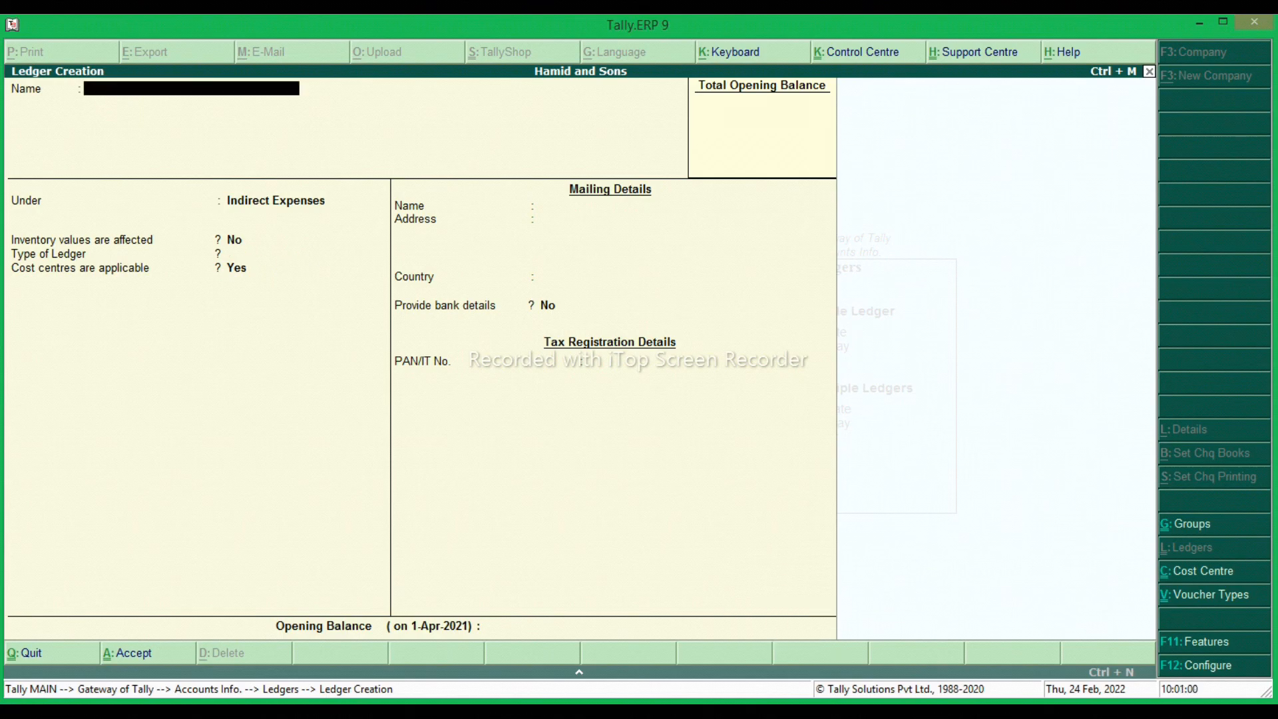
{"action": "key", "text": "Escape"}
{"action": "key", "text": "Escape"}
{"action": "key", "text": "Escape"}
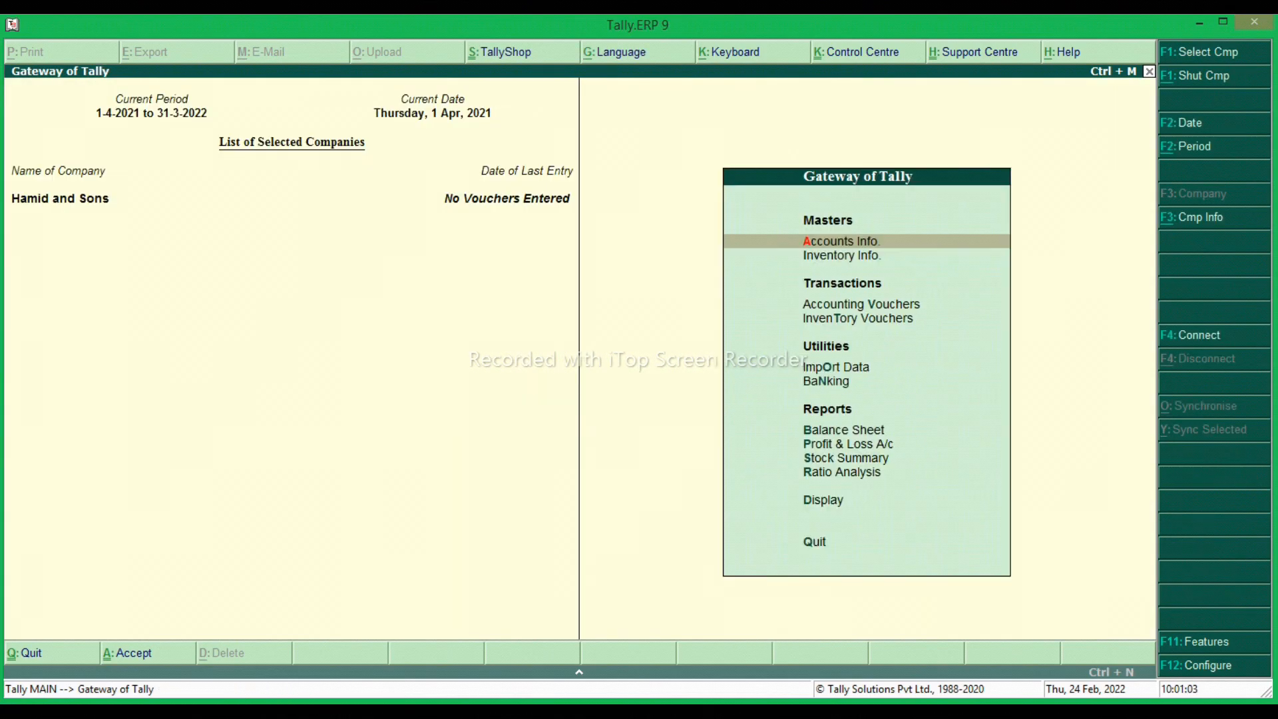
- Start a payment voucher dated 1-Apr-2021 and debit Salary A/c with 40,000
{"action": "key", "text": "Down"}
{"action": "key", "text": "Down"}
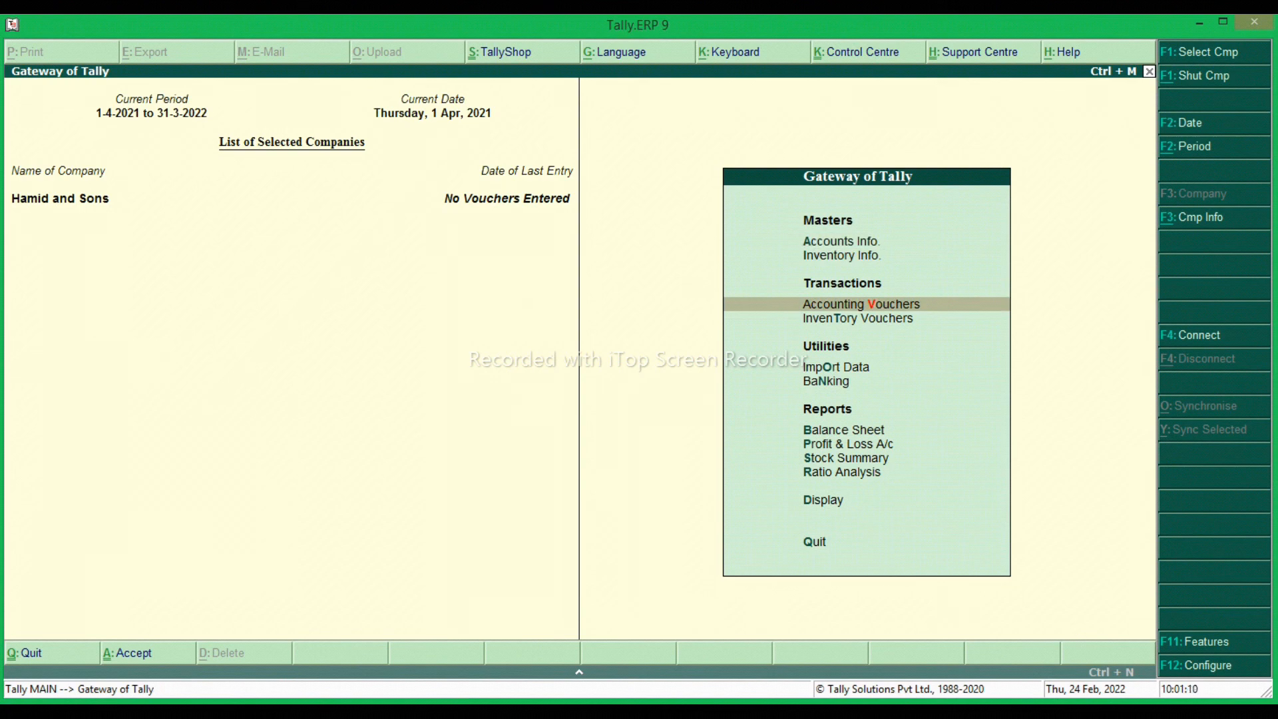
{"action": "key", "text": "Return"}
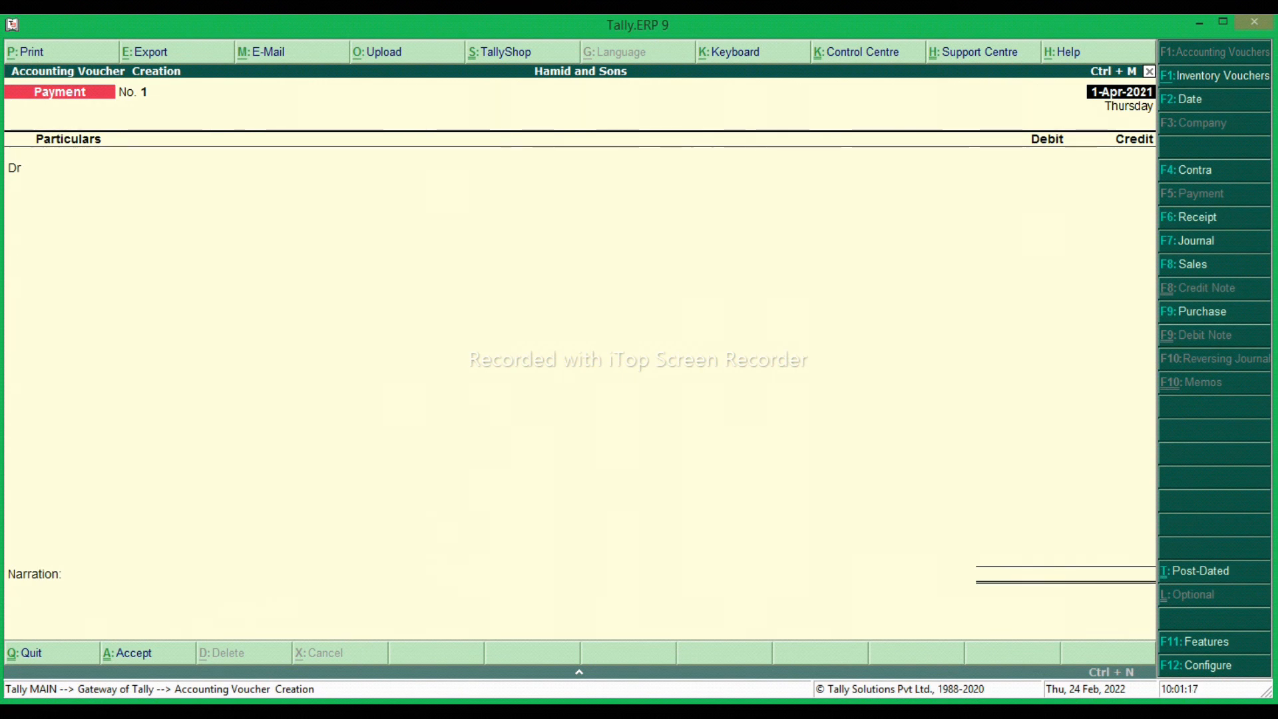
{"action": "key", "text": "Return"}
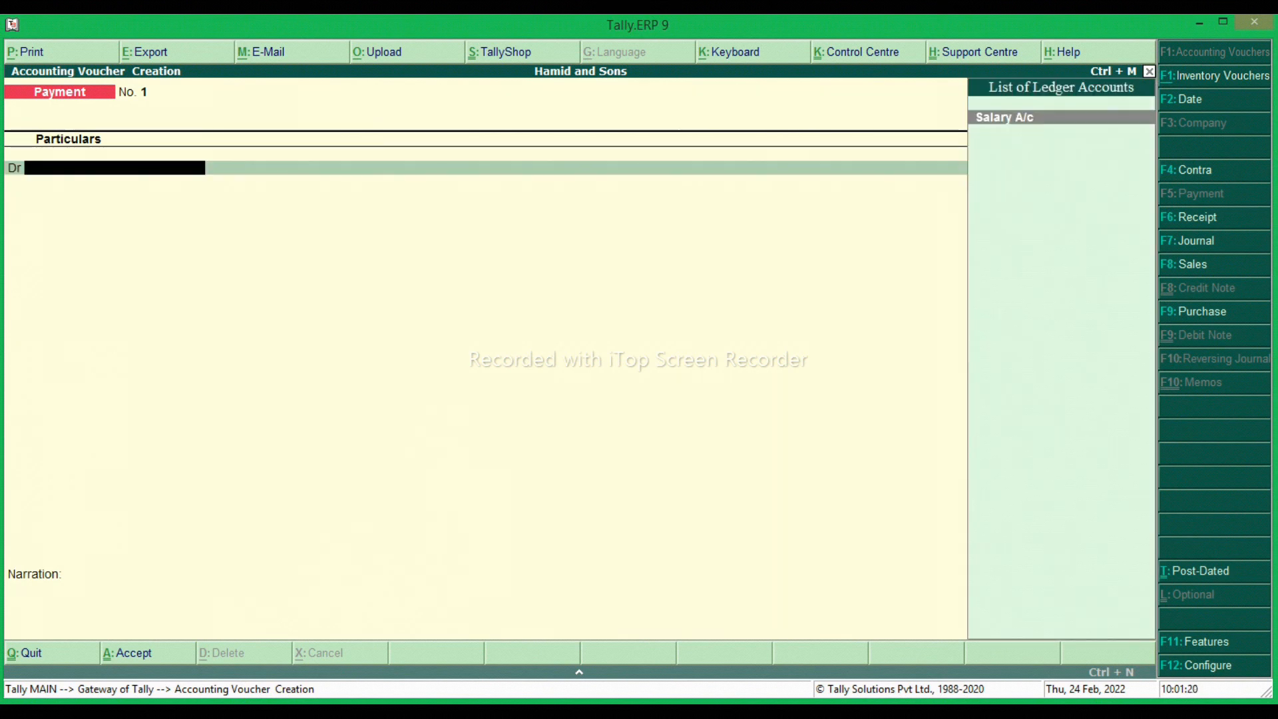
{"action": "key", "text": "Return"}
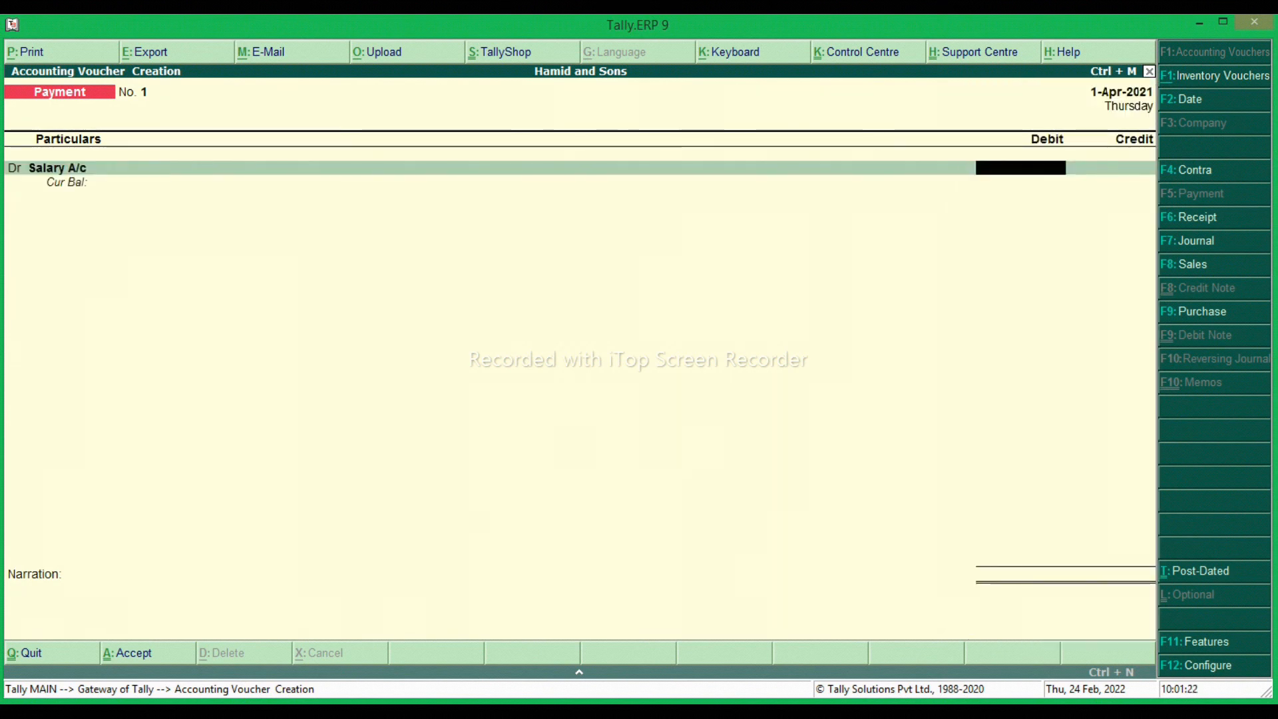
{"action": "type", "text": "40,000"}
{"action": "key", "text": "Return"}
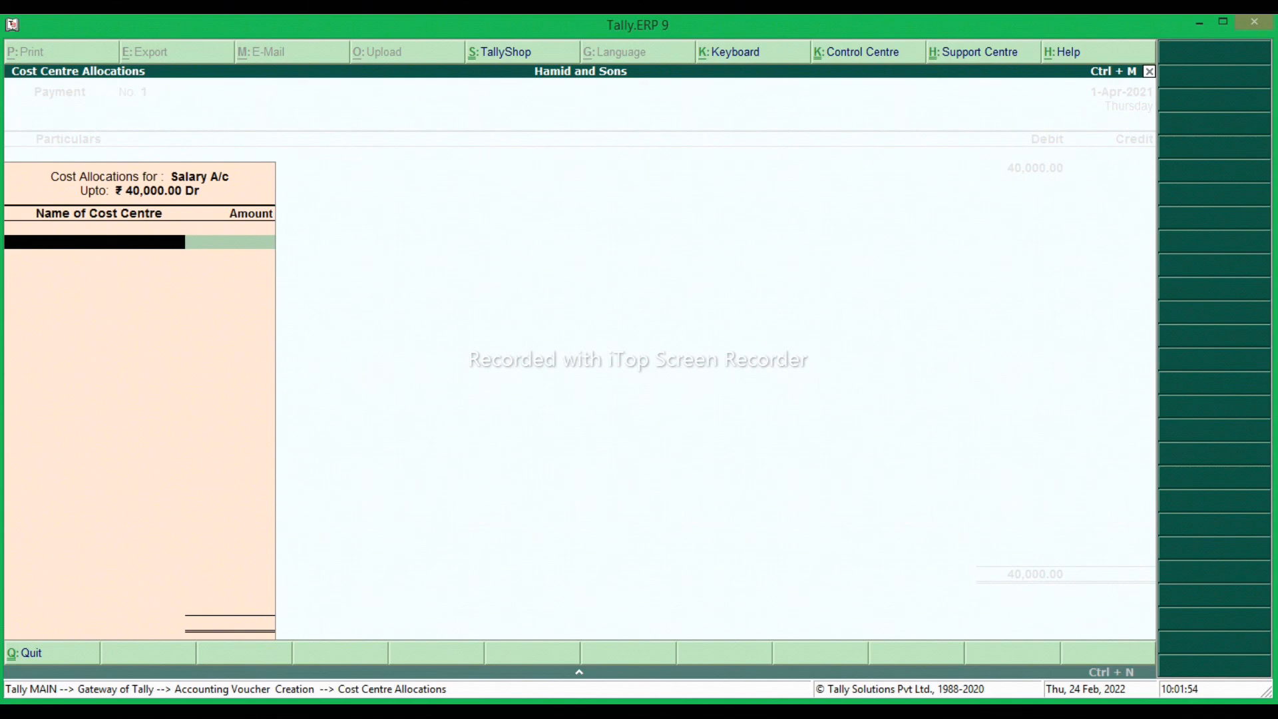
- Allocate 14,000 of the salary to each of the first two listed cost centres
{"action": "key", "text": "space"}
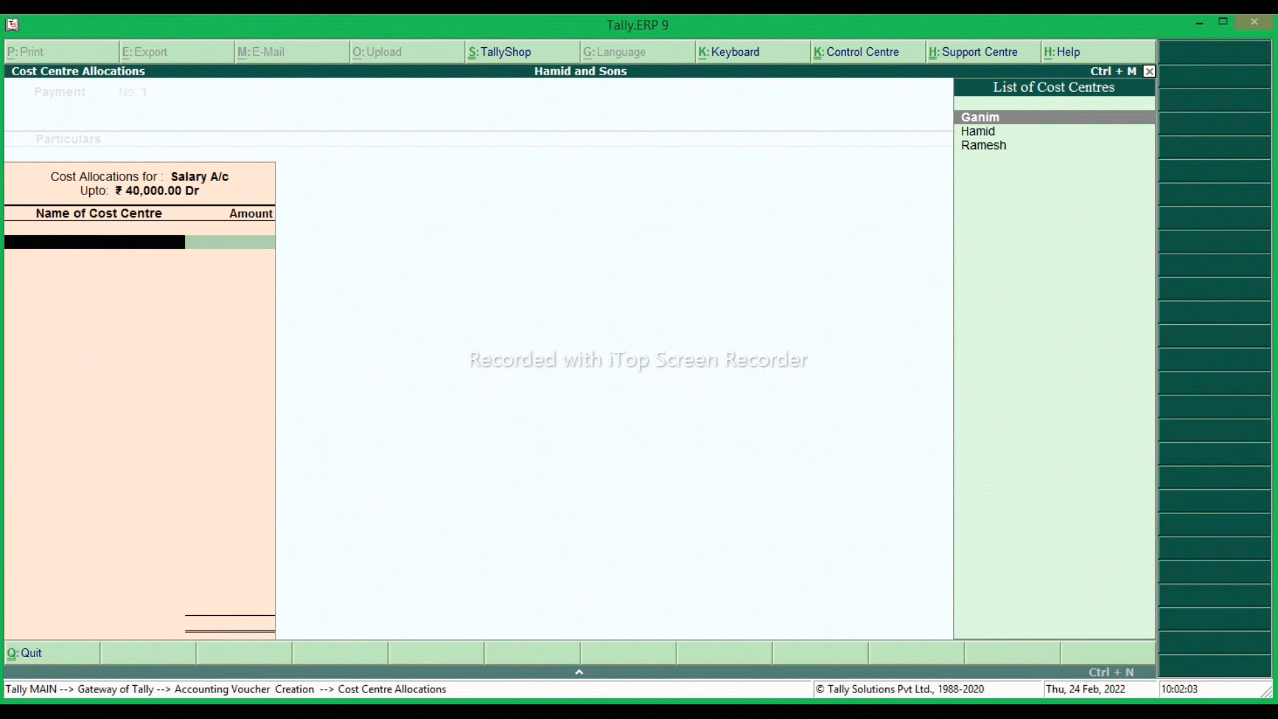
{"action": "key", "text": "Return"}
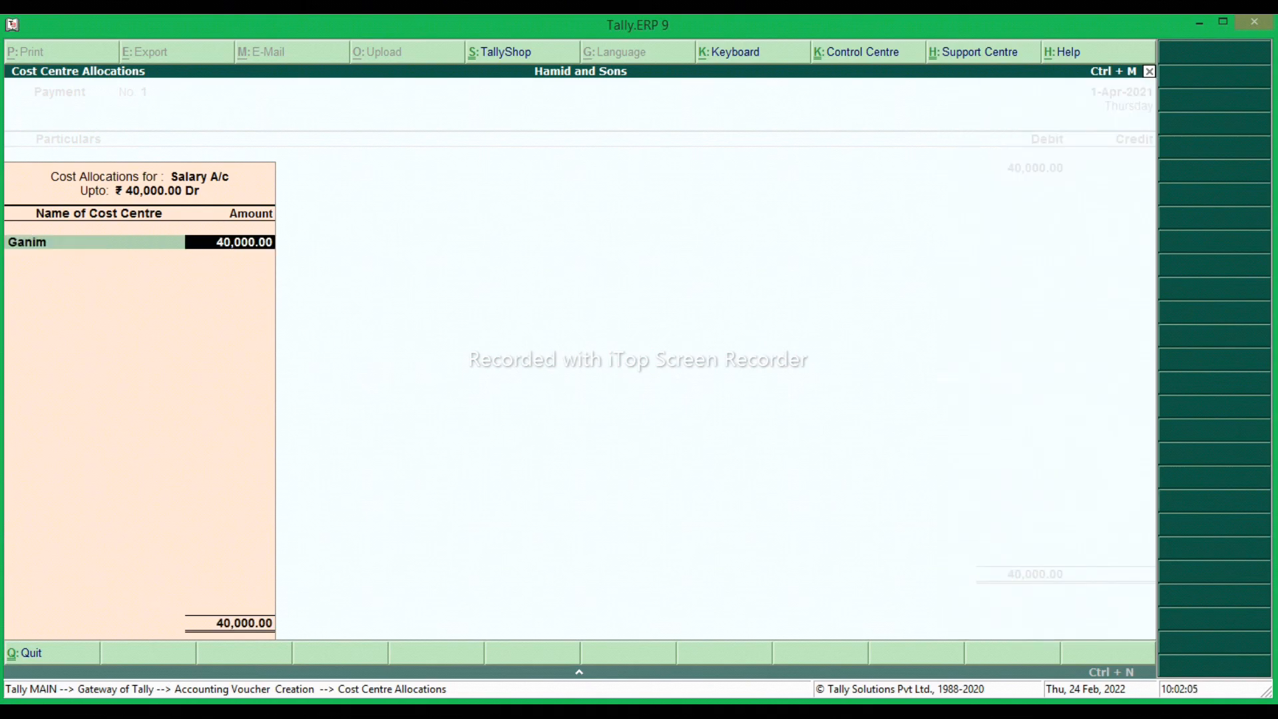
{"action": "type", "text": "14,000"}
{"action": "key", "text": "Return"}
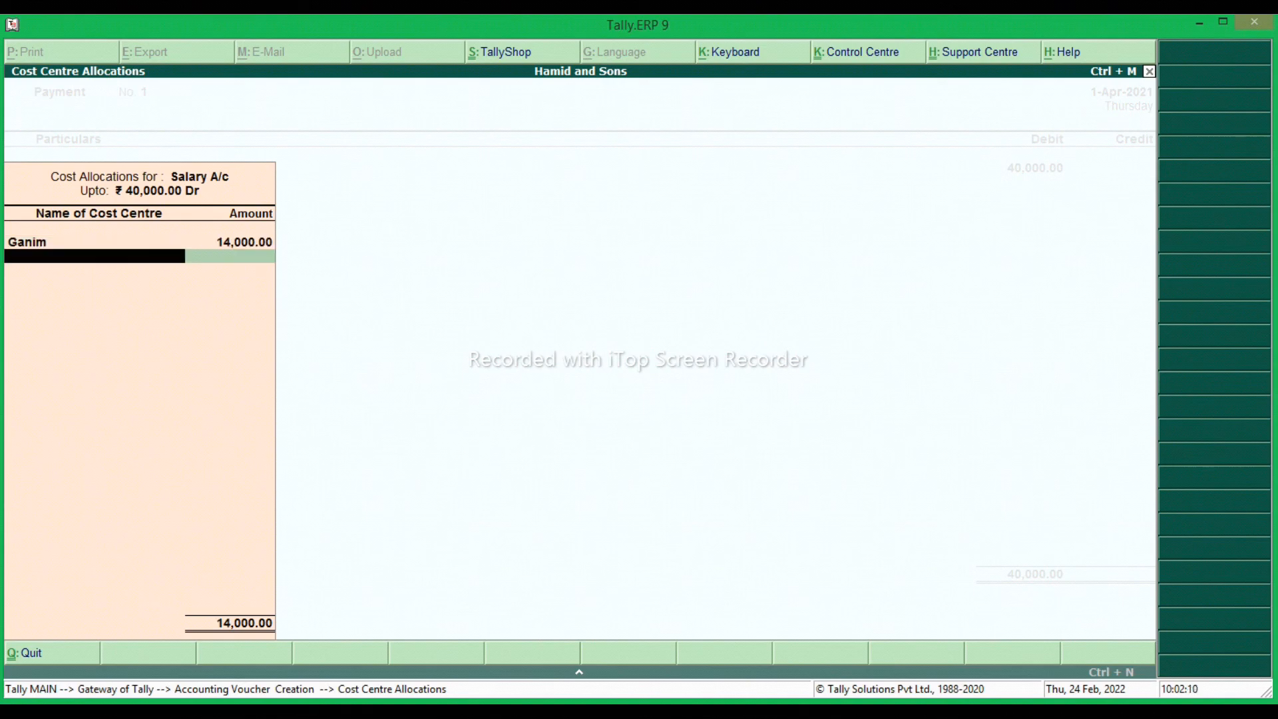
{"action": "key", "text": "Down"}
{"action": "key", "text": "Down"}
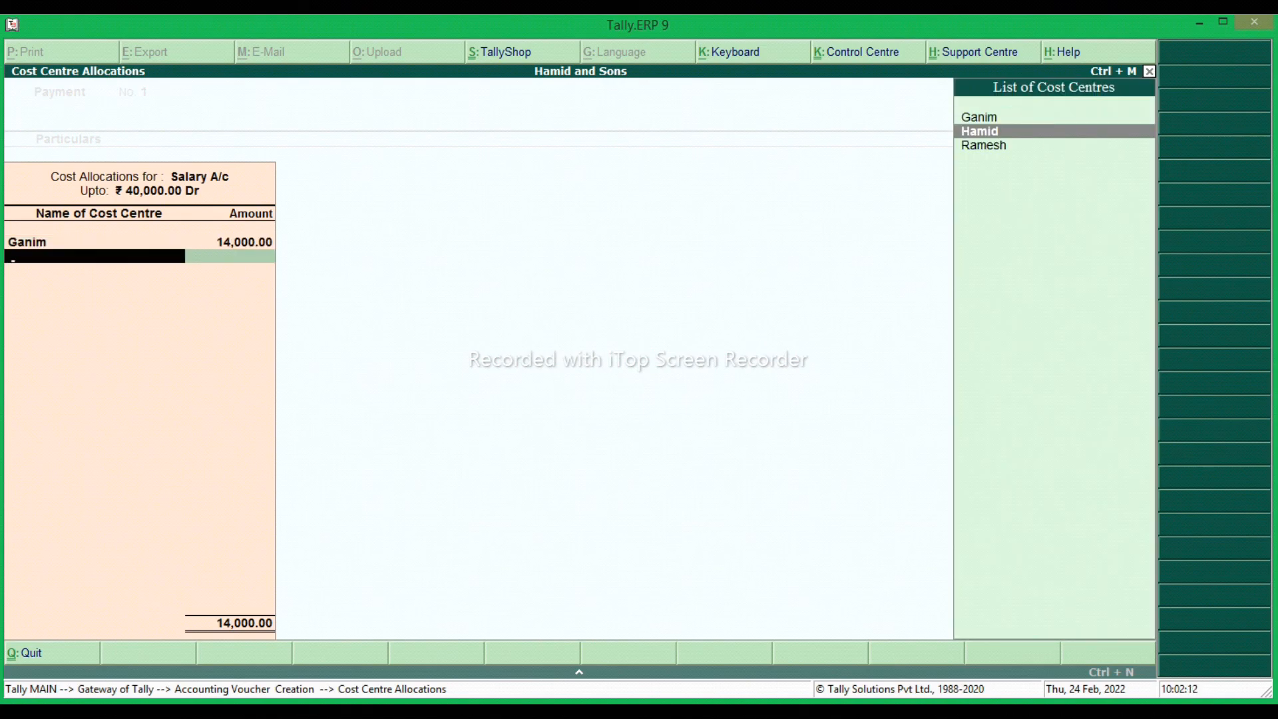
{"action": "key", "text": "Return"}
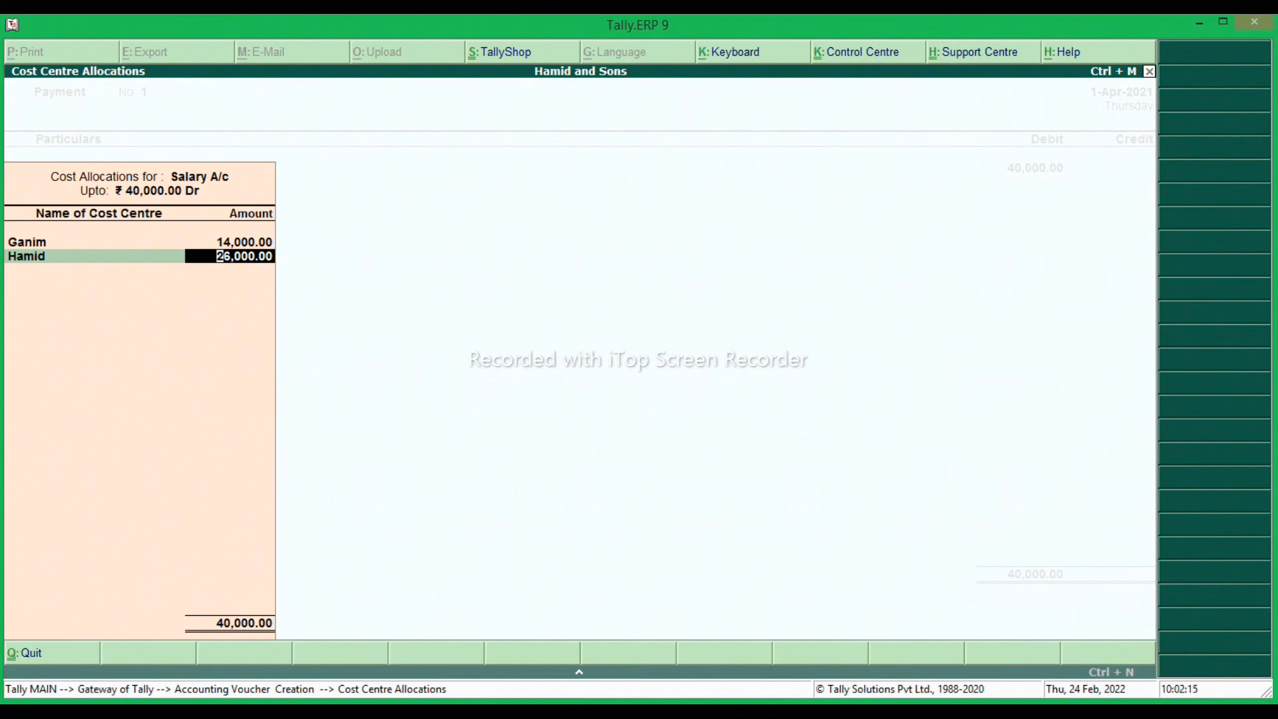
{"action": "type", "text": "14,000"}
{"action": "key", "text": "Return"}
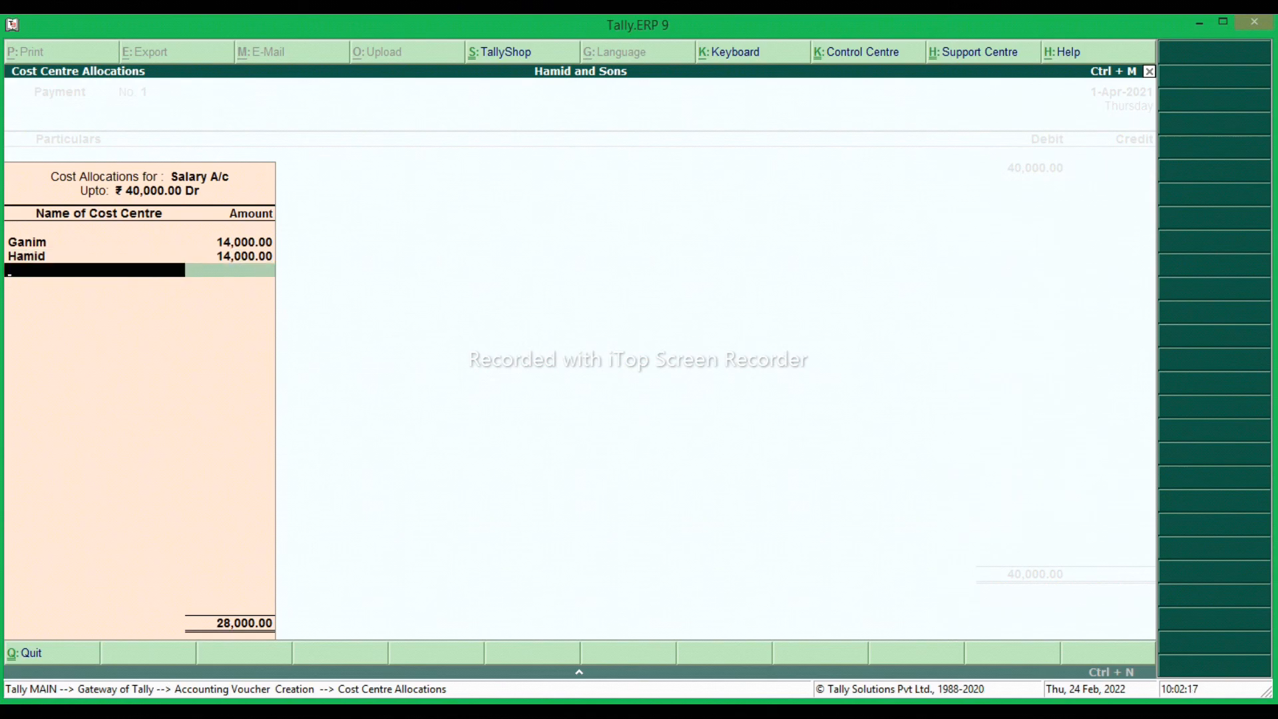
- Allocate the remaining 12,000 of the salary to the third listed cost centre and finish the cost allocation
{"action": "key", "text": "Down"}
{"action": "key", "text": "Down"}
{"action": "key", "text": "Down"}
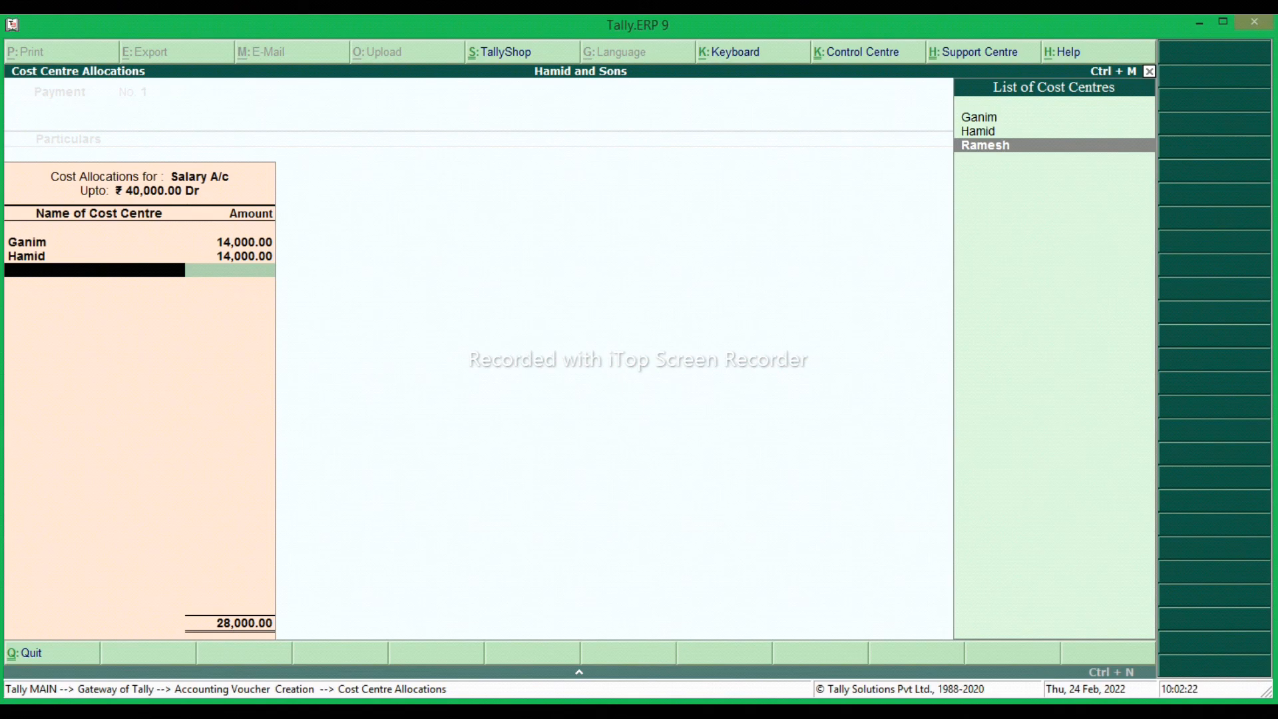
{"action": "key", "text": "Return"}
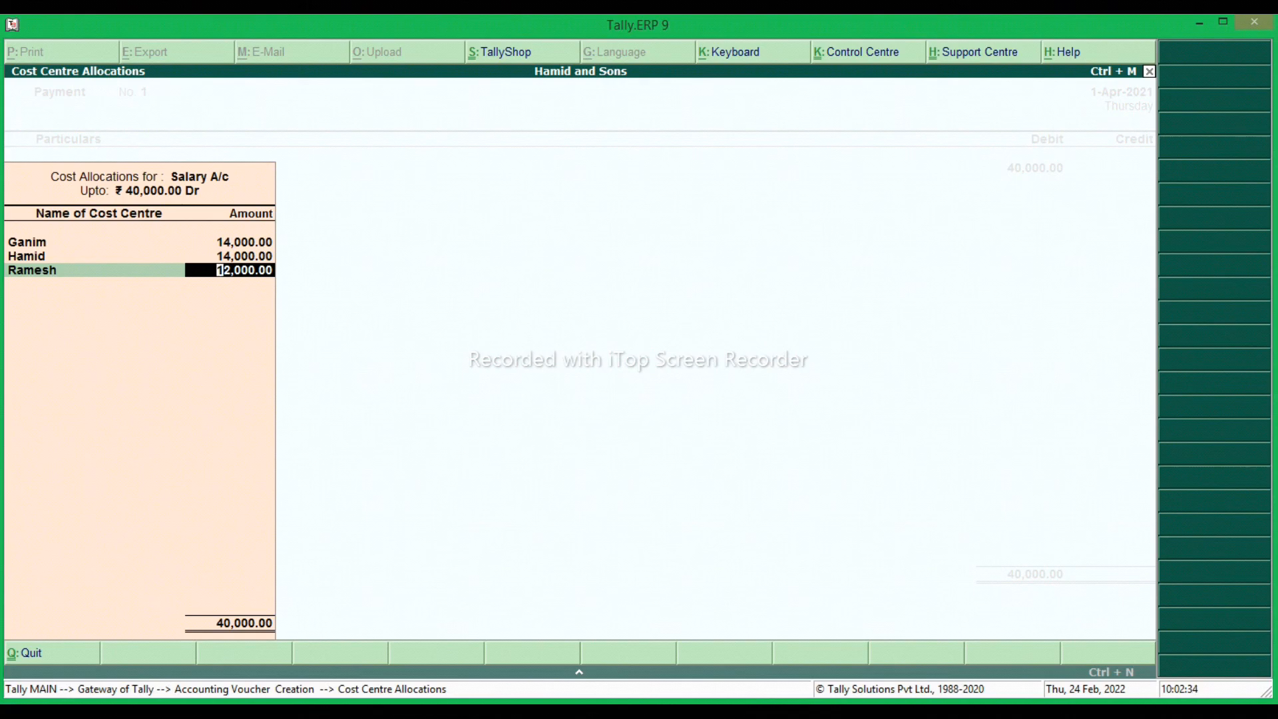
{"action": "key", "text": "Return"}
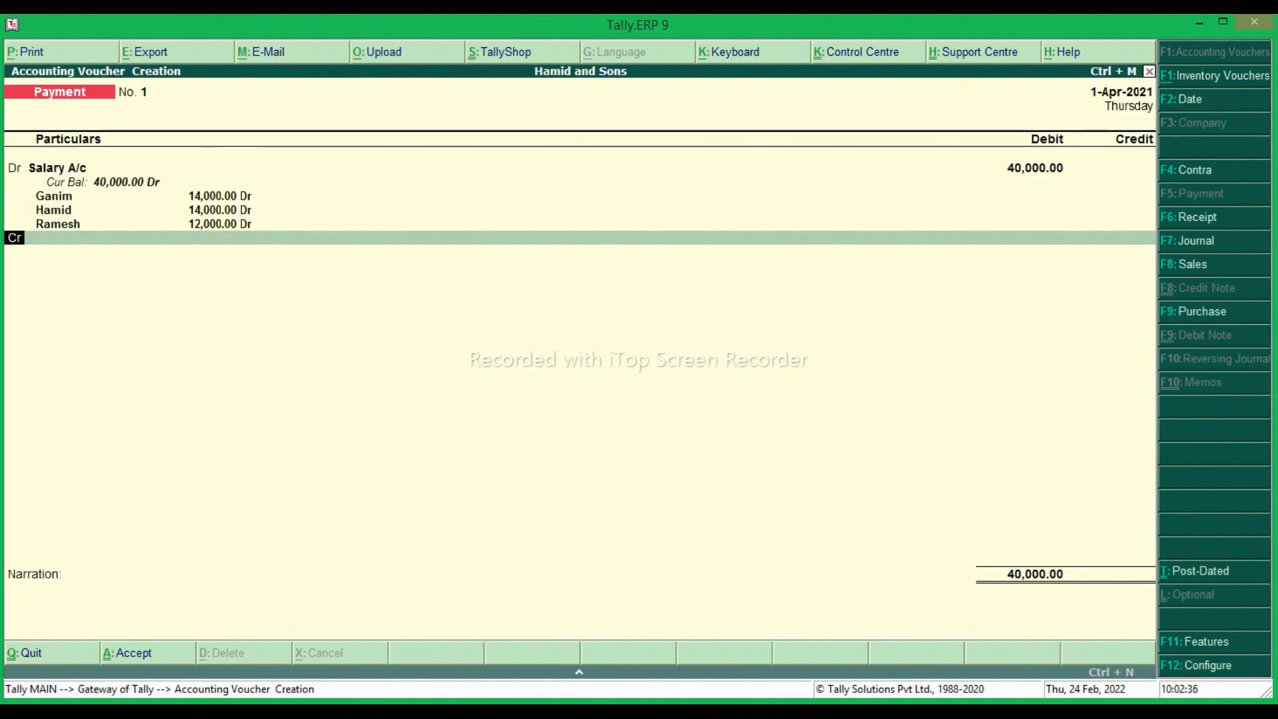
- Credit Cash with 40,000, leave the narration blank, accept the payment voucher and return to the Gateway of Tally
{"action": "key", "text": "Return"}
{"action": "key", "text": "Return"}
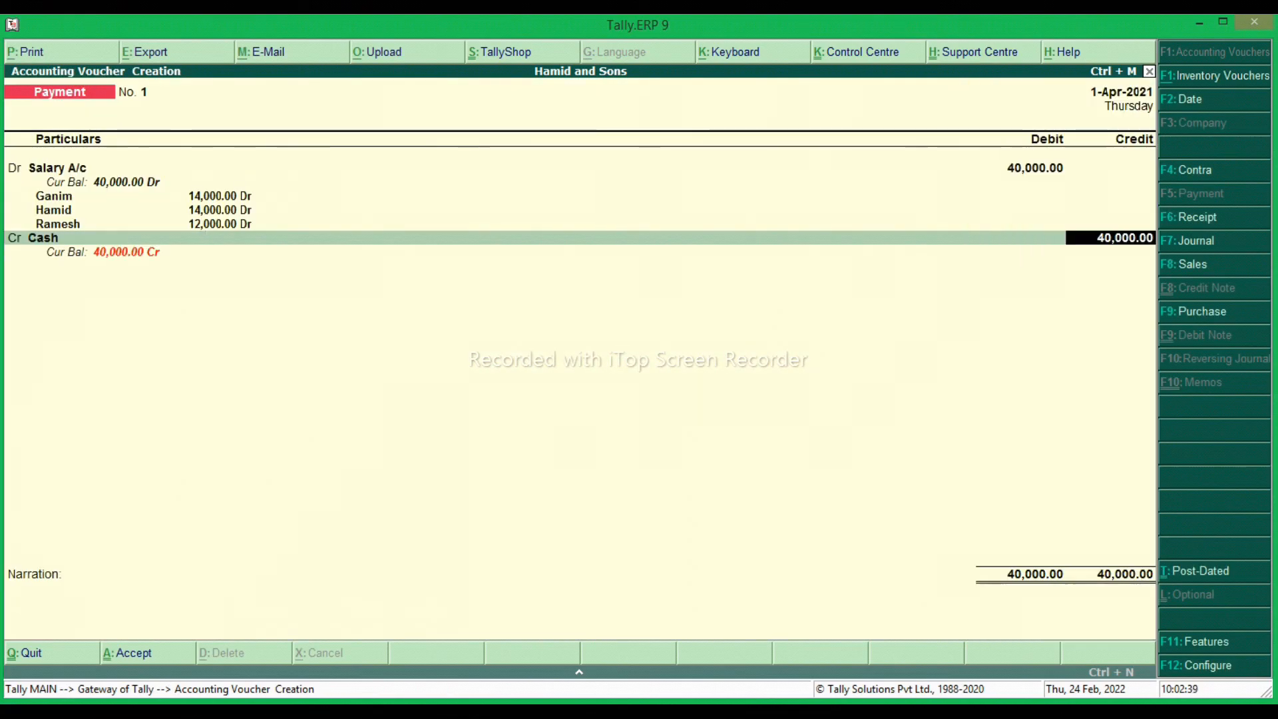
{"action": "key", "text": "Return"}
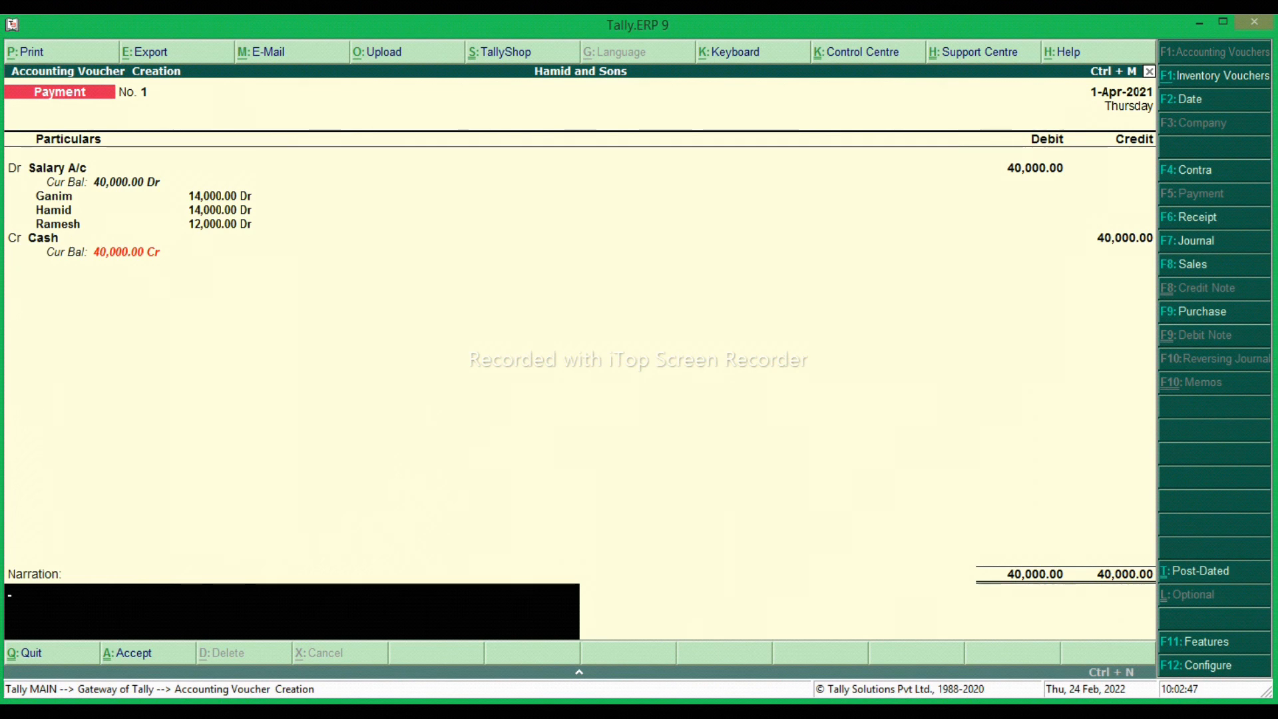
{"action": "key", "text": "Return"}
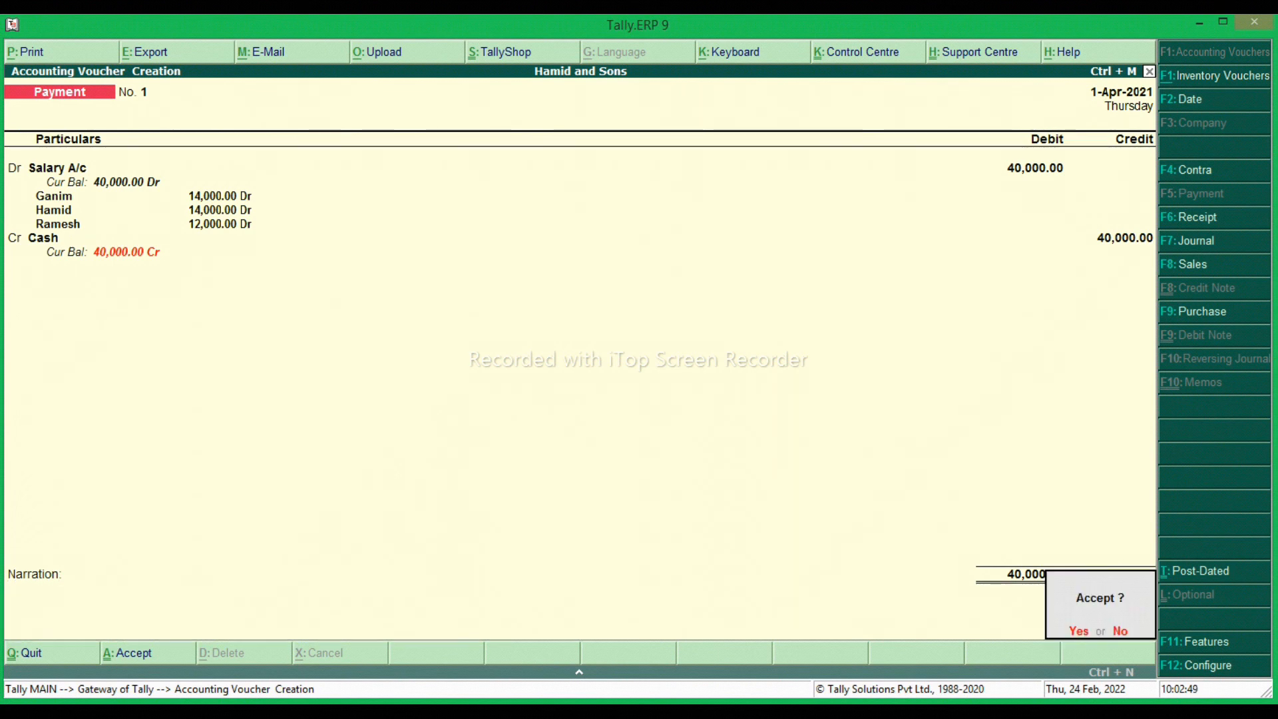
{"action": "key", "text": "Return"}
{"action": "key", "text": "Escape"}
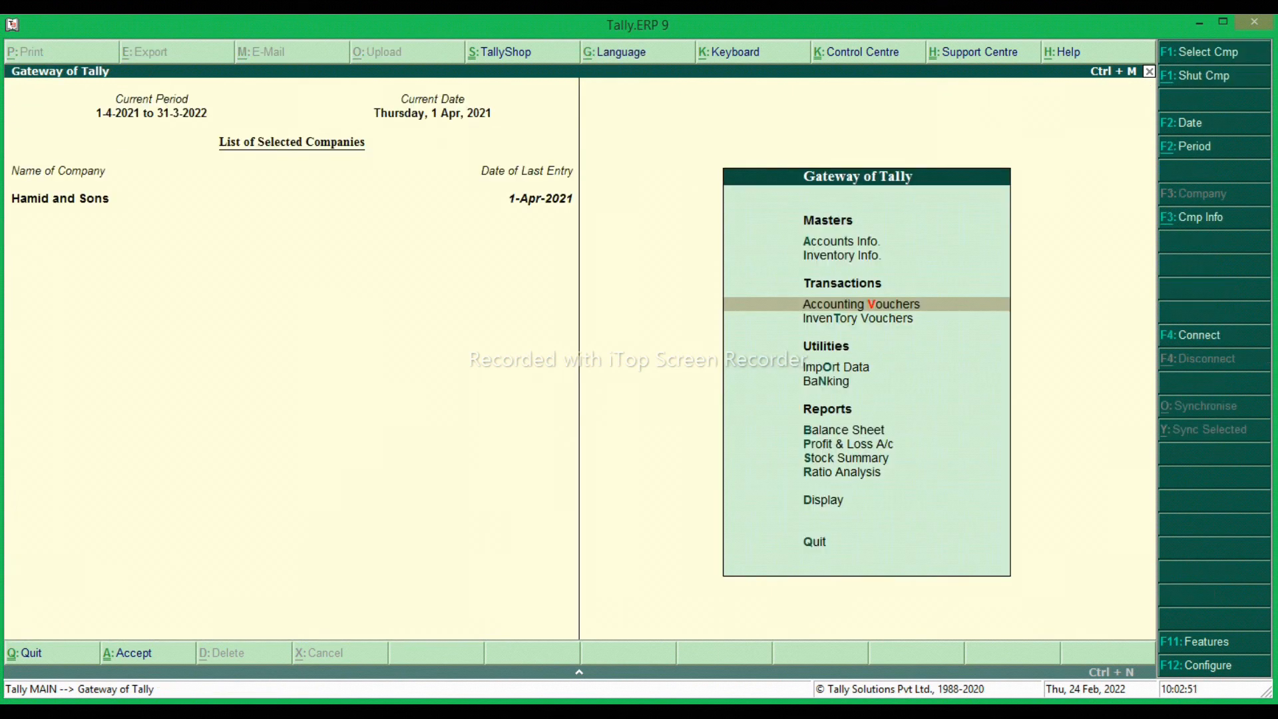
- Open the Statements of Accounts among the display reports
{"action": "key", "text": "Down"}
{"action": "key", "text": "Down"}
{"action": "key", "text": "Down"}
{"action": "key", "text": "Down"}
{"action": "key", "text": "Down"}
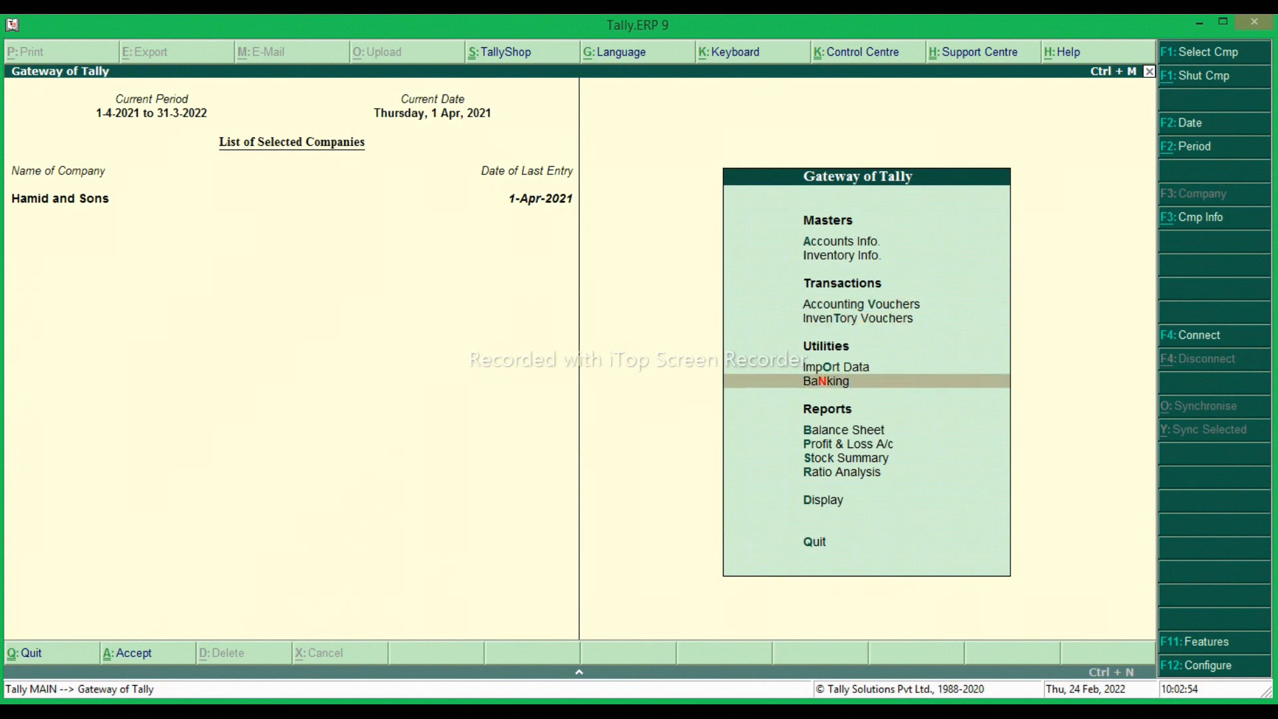
{"action": "key", "text": "Down"}
{"action": "key", "text": "Down"}
{"action": "key", "text": "Down"}
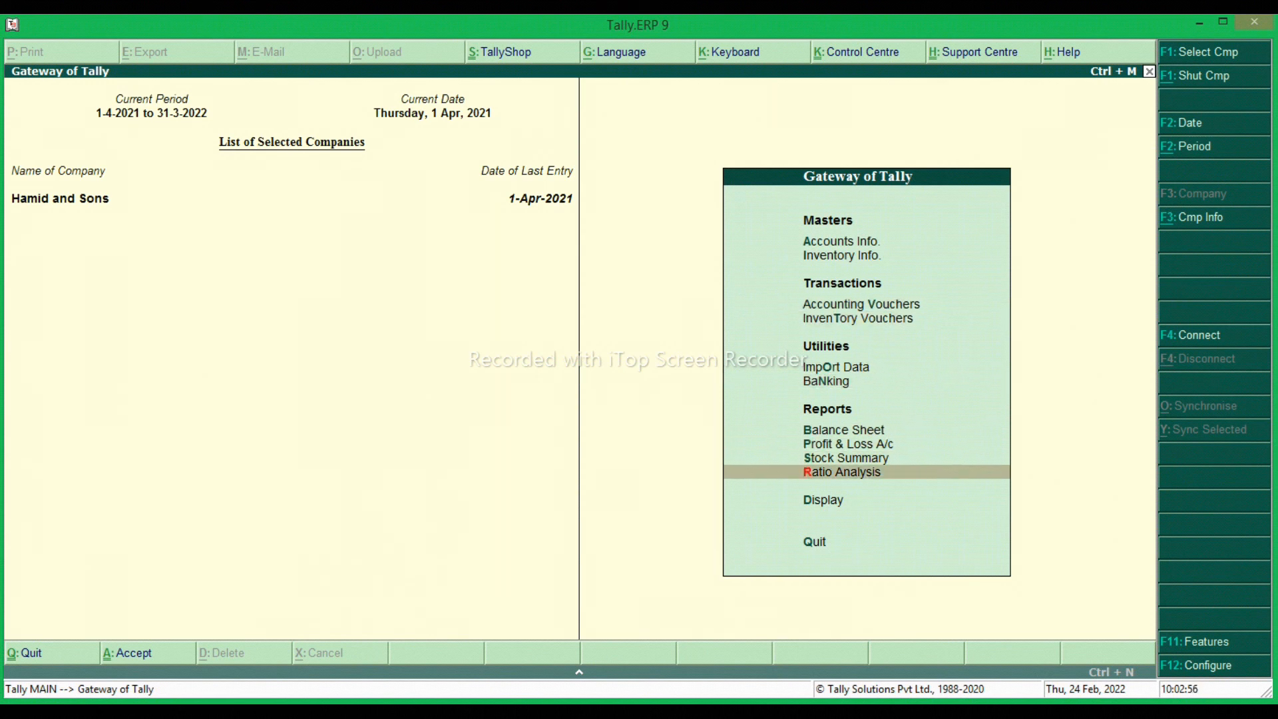
{"action": "key", "text": "Return"}
{"action": "key", "text": "Down"}
{"action": "key", "text": "Down"}
{"action": "key", "text": "Down"}
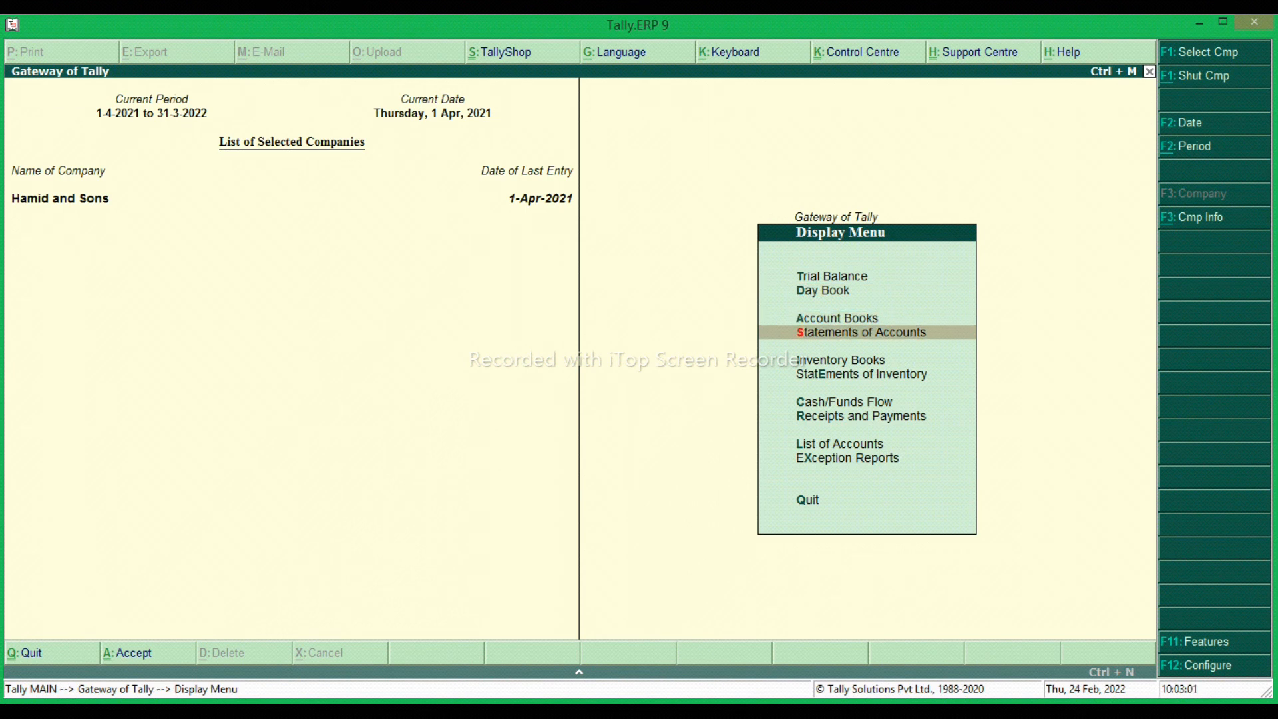
{"action": "key", "text": "Return"}
- Display the cost centre Ledger Break-up report for Salary A/c
{"action": "key", "text": "Down"}
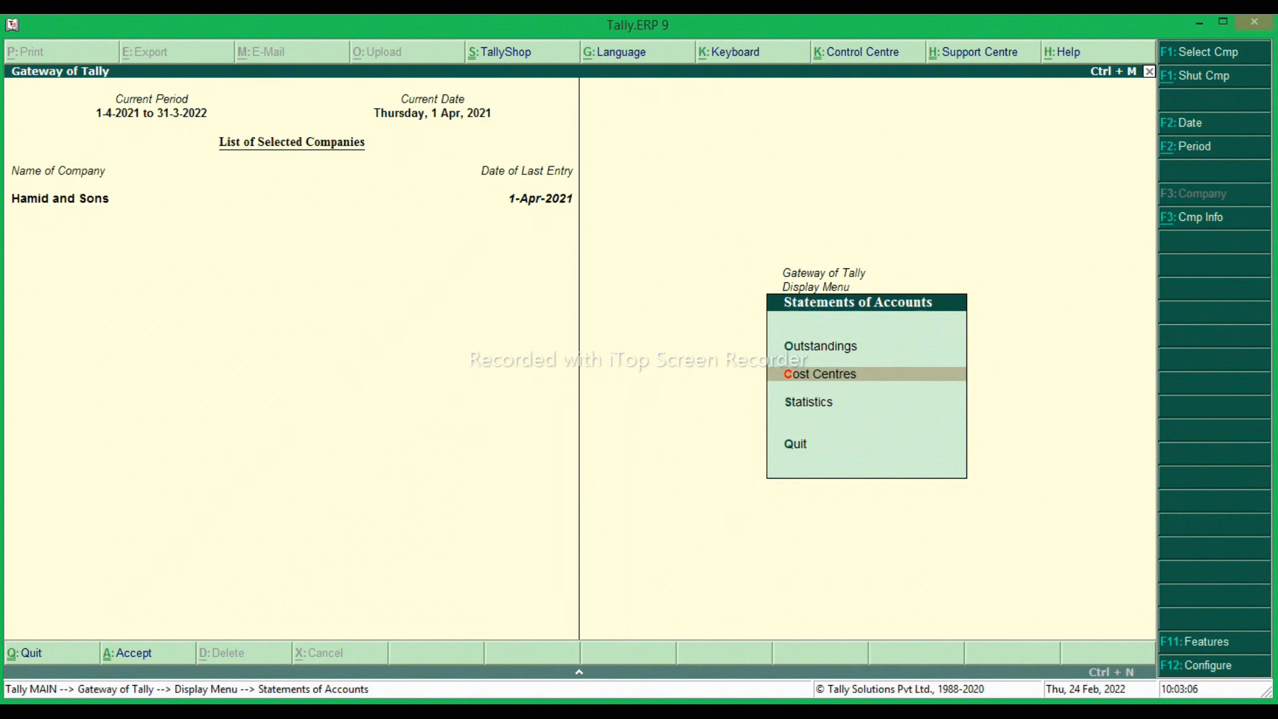
{"action": "key", "text": "Return"}
{"action": "key", "text": "Down"}
{"action": "key", "text": "Down"}
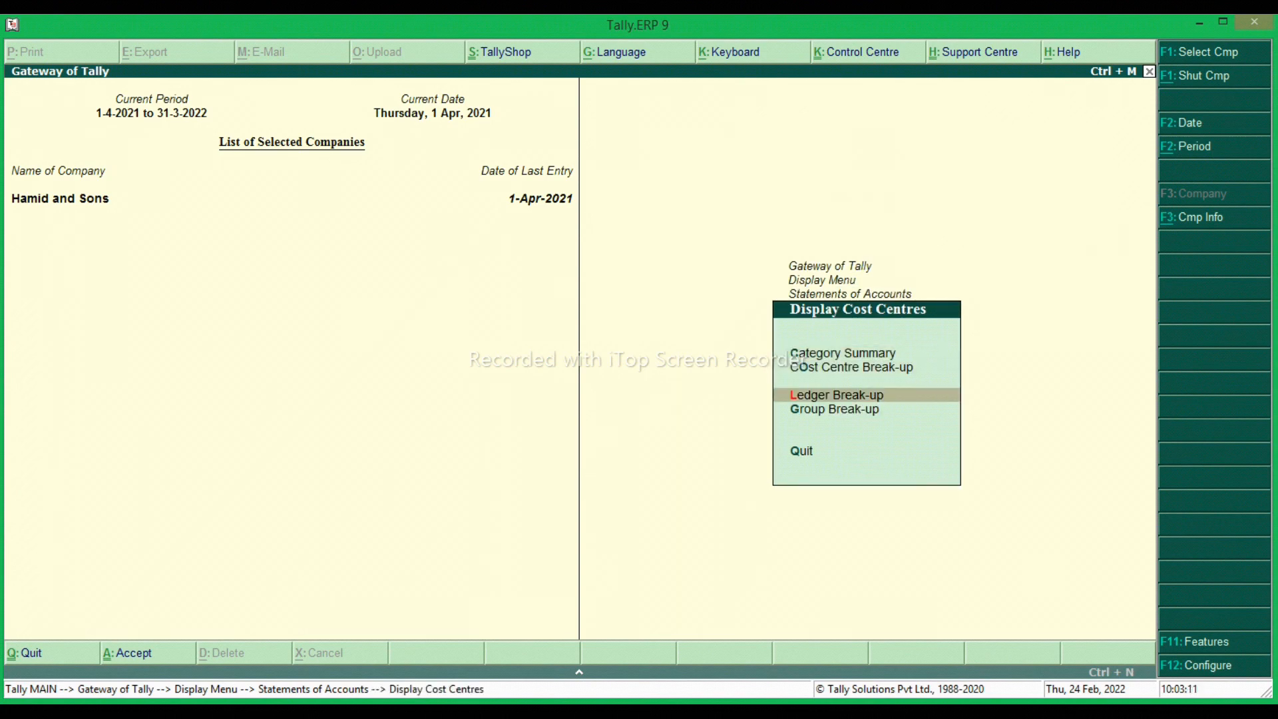
{"action": "key", "text": "Return"}
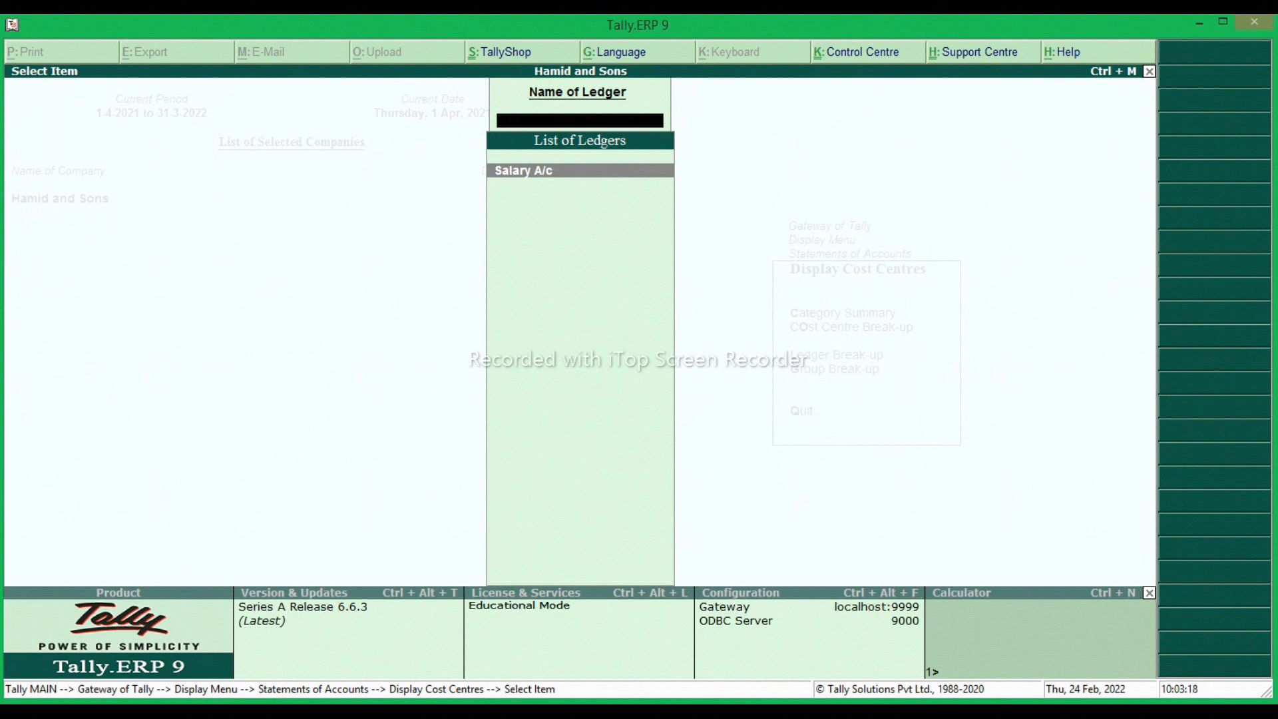
{"action": "key", "text": "Return"}
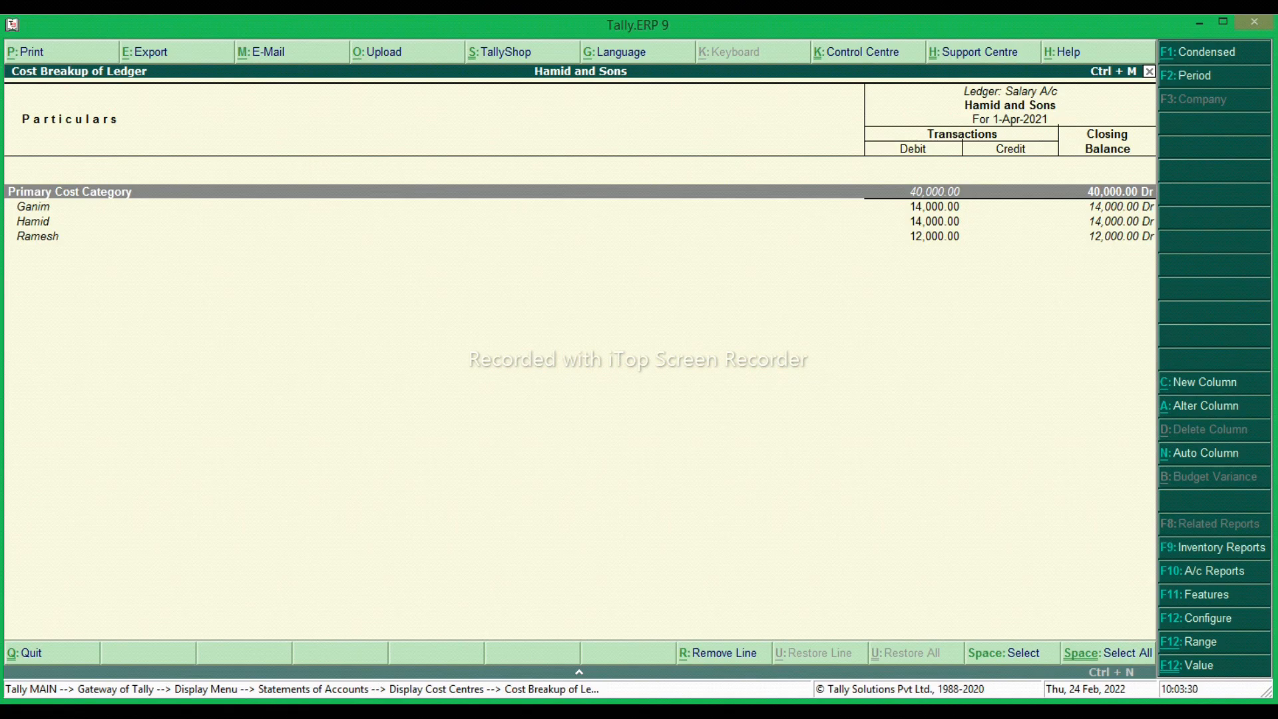
- Close the cost breakup report and return to the Gateway of Tally
{"action": "key", "text": "Escape"}
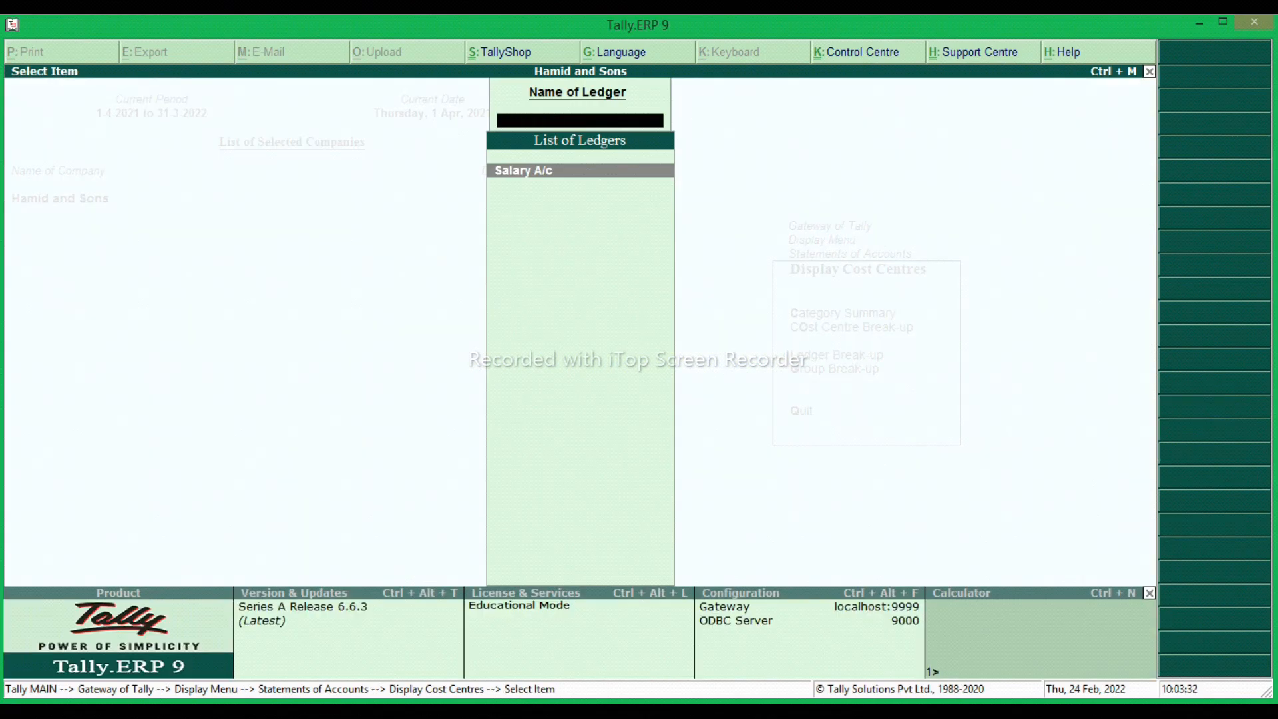
{"action": "key", "text": "Escape"}
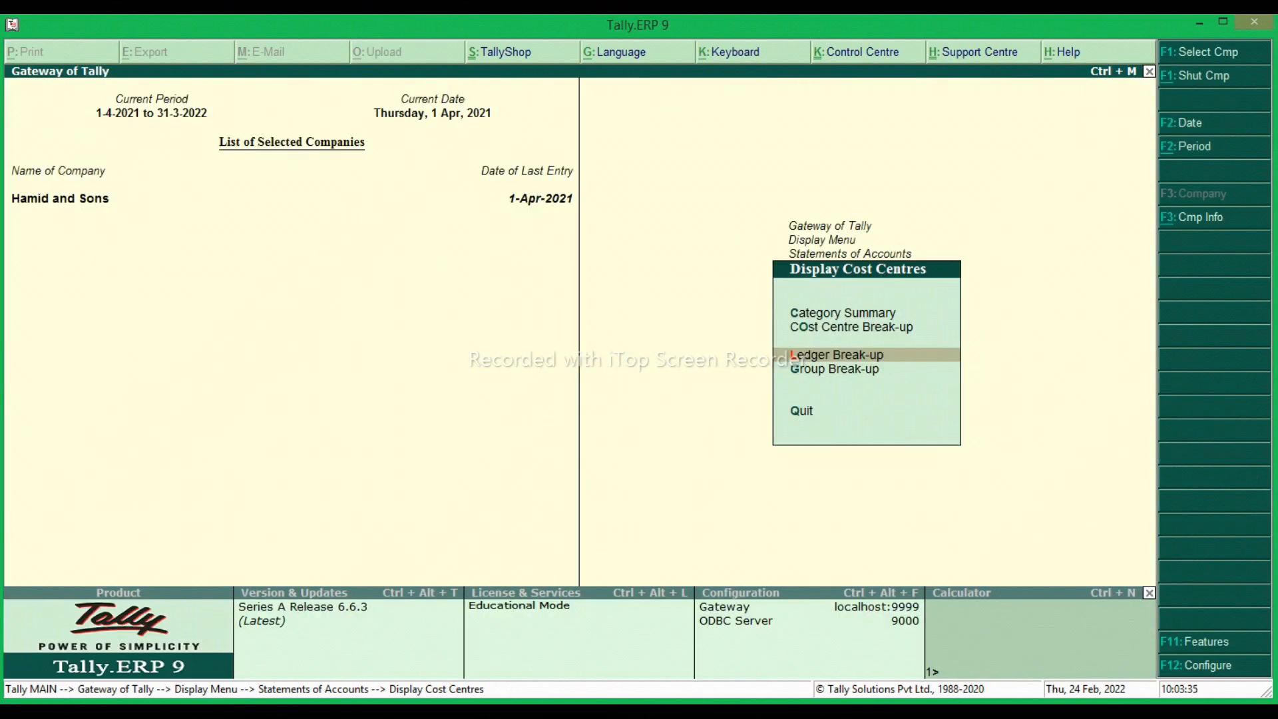
{"action": "key", "text": "Escape"}
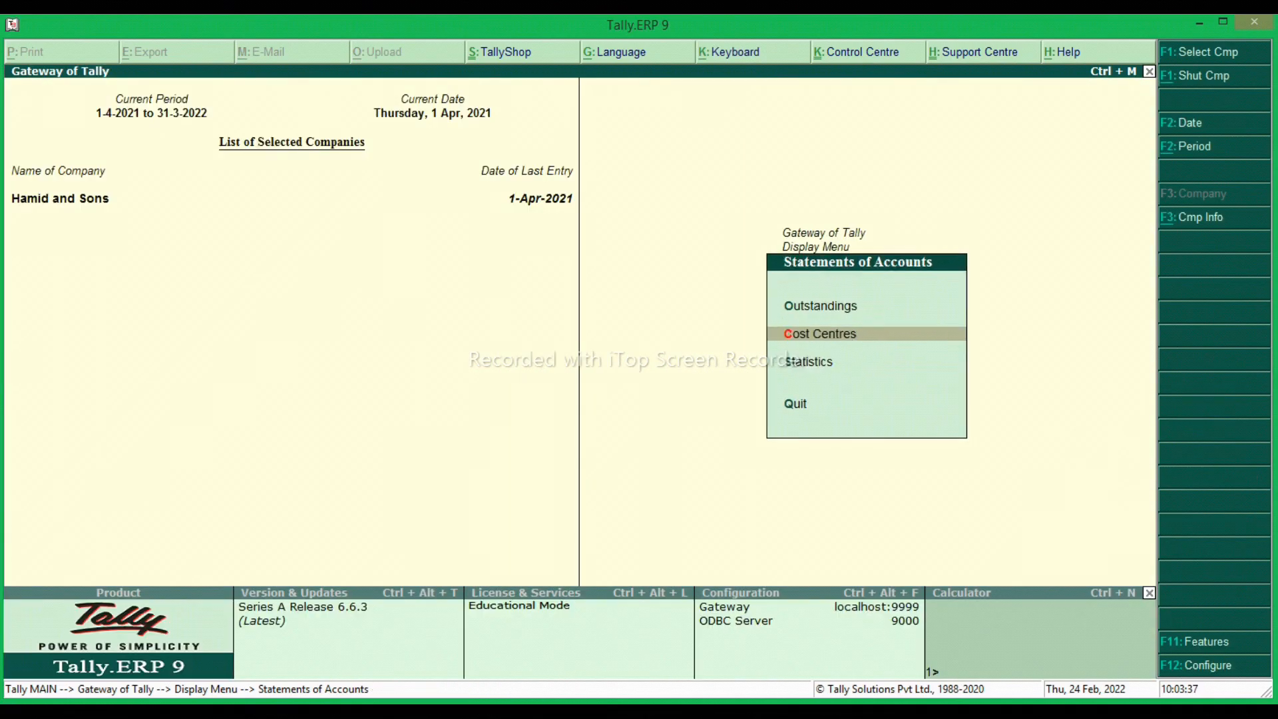
{"action": "key", "text": "Escape"}
{"action": "key", "text": "Escape"}
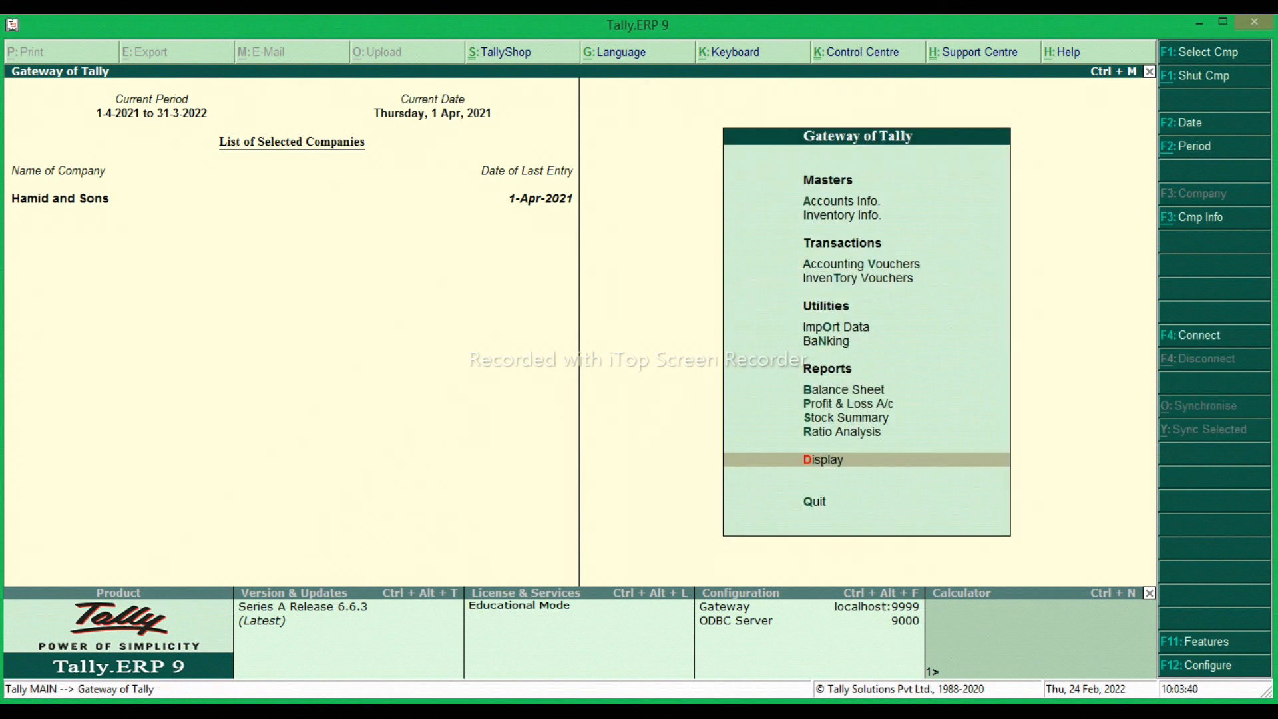